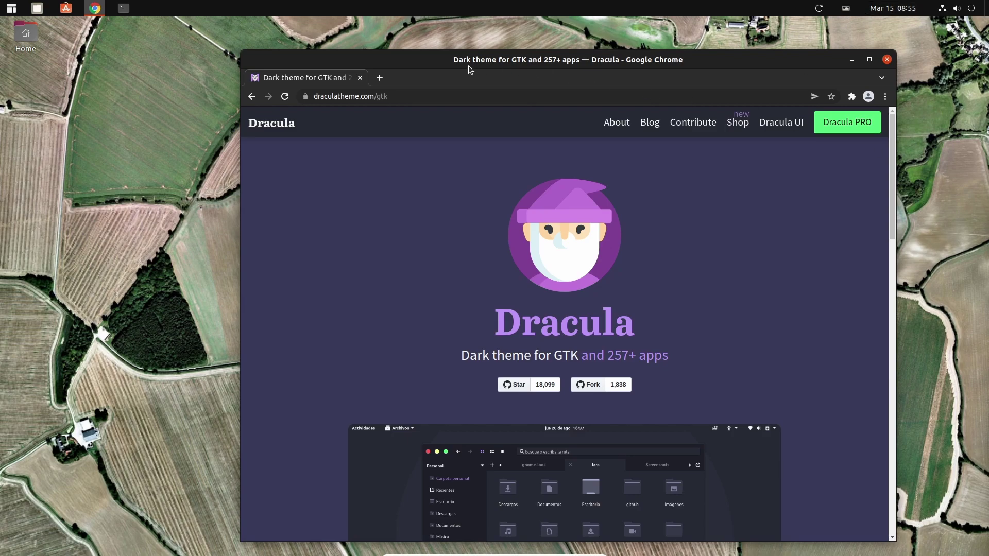
Open the Dracula home page in a new tab and scroll through its app list.
left_click_drag(436, 64, 416, 53)
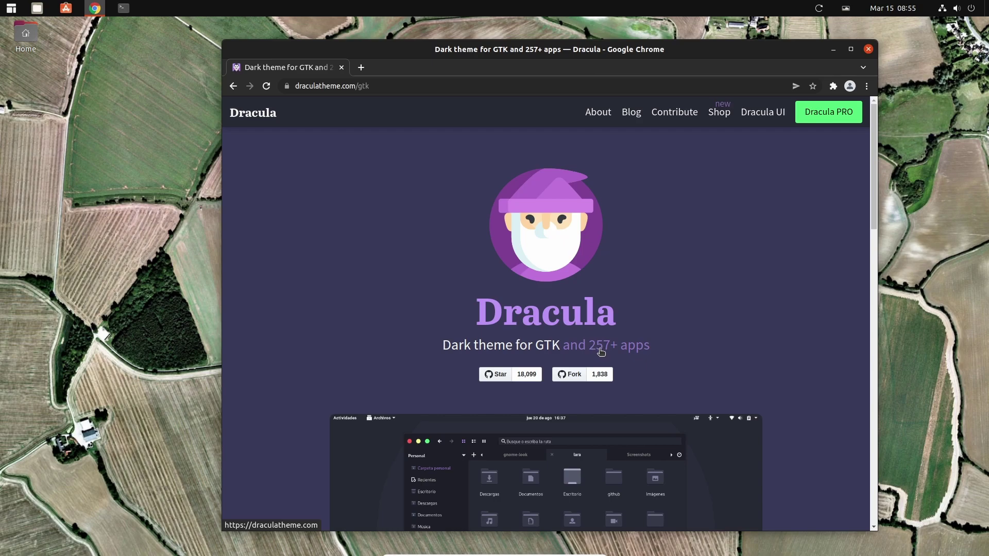
middle_click(626, 345)
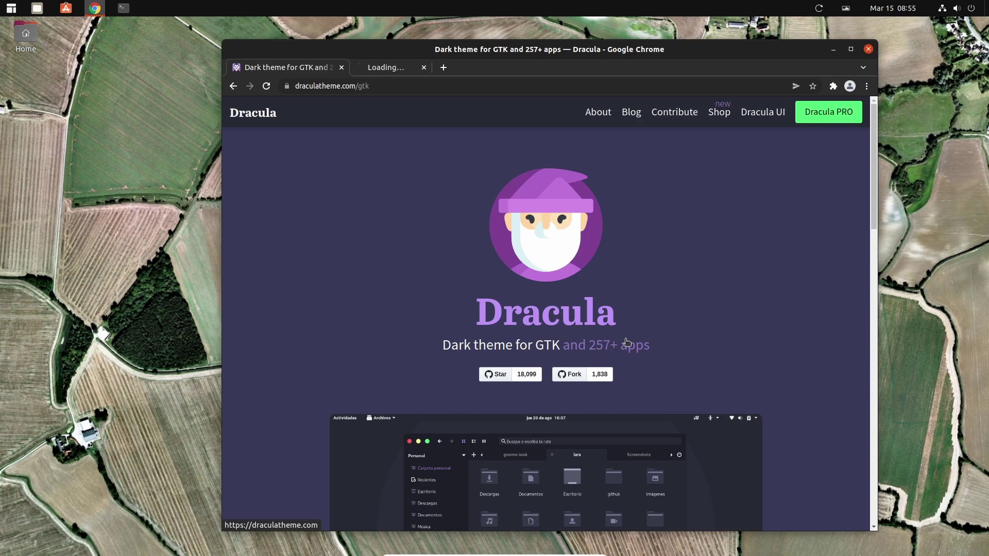
left_click(384, 70)
scroll(426, 307, "down", 3)
scroll(378, 305, "down", 5)
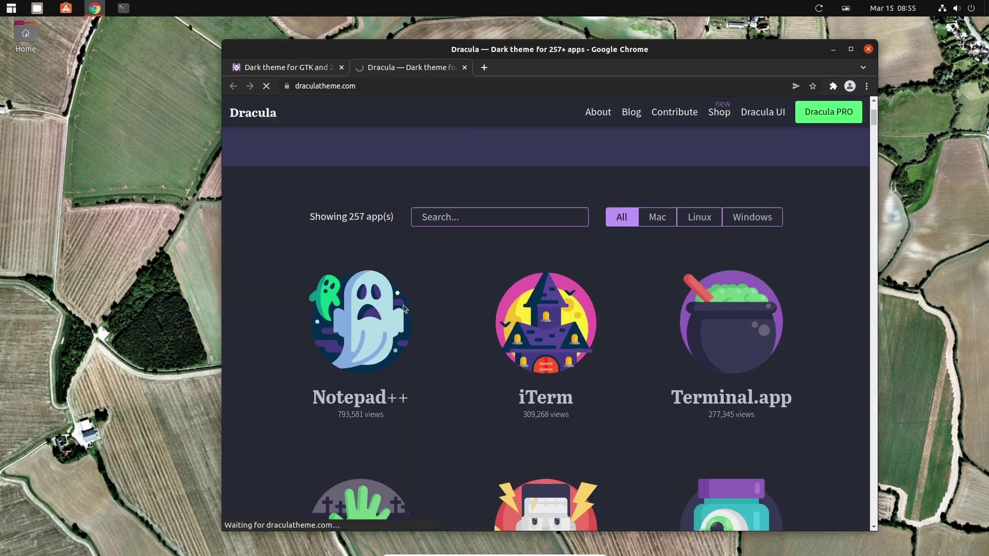
Open the iTerm theme page in another tab, skim it, then close that tab.
middle_click(548, 218)
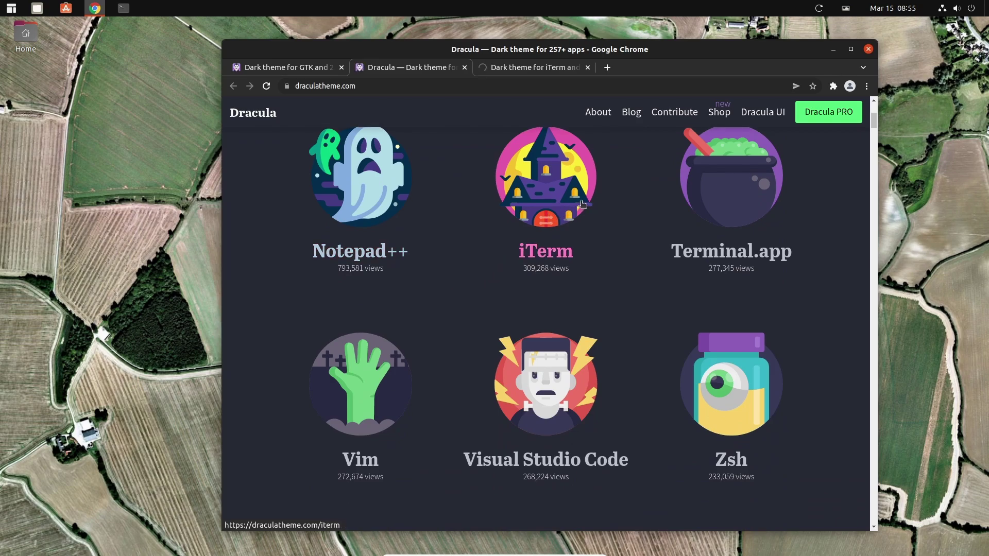
key("ctrl+Tab")
scroll(750, 295, "down", 7)
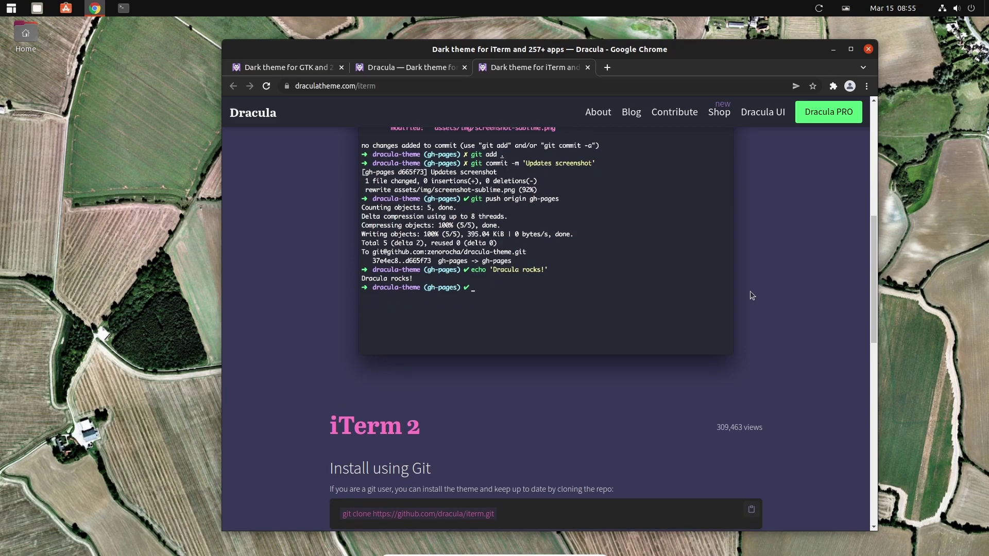
scroll(750, 292, "up", 3)
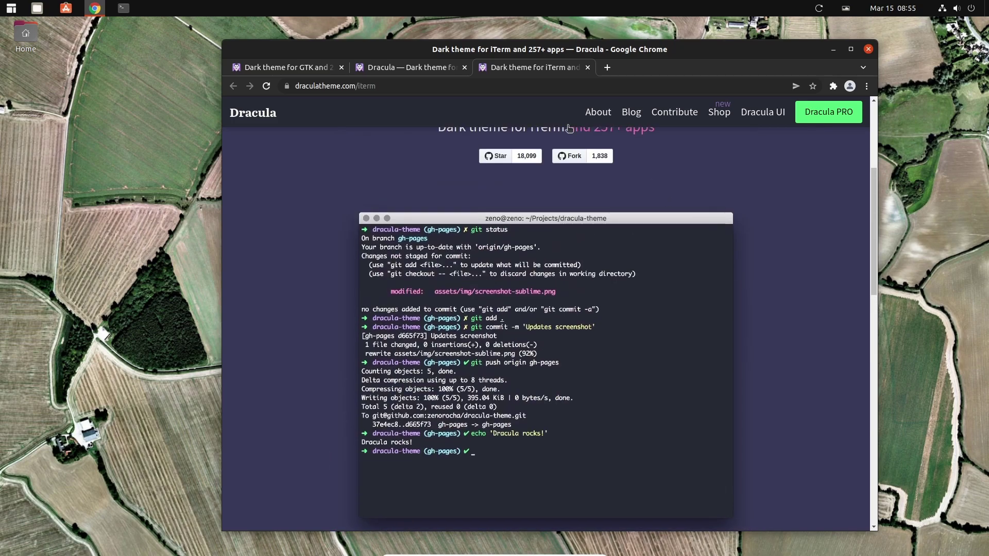
left_click(587, 67)
Read the GTK install and activation instructions, then download gtk-master.zip from the GitHub zip link.
left_click(284, 70)
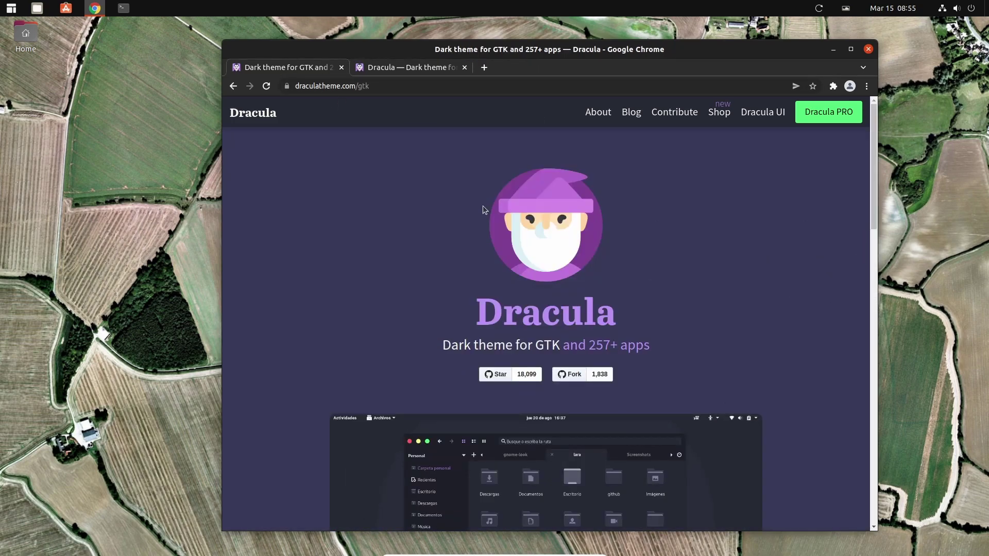
scroll(300, 231, "down", 7)
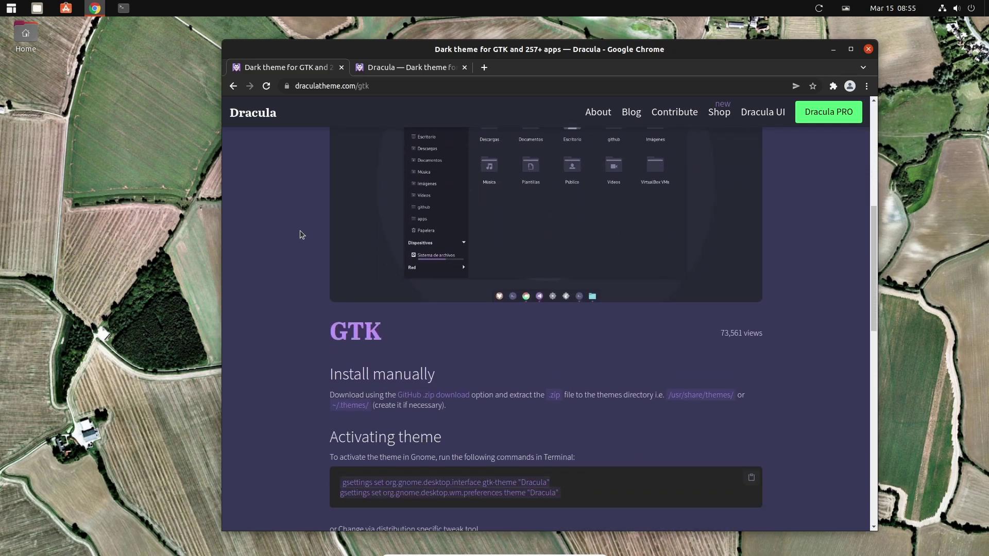
scroll(300, 230, "up", 4)
scroll(299, 229, "down", 4)
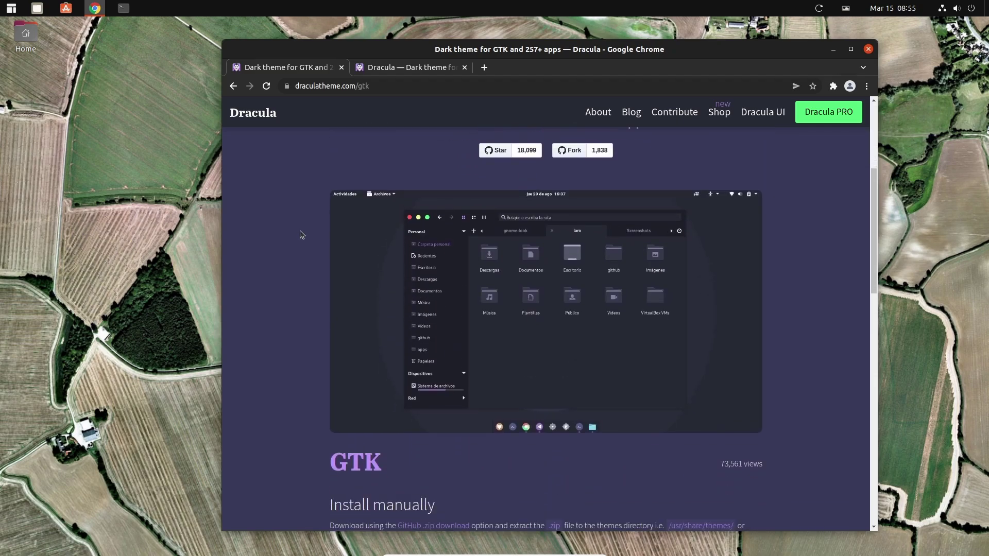
scroll(299, 235, "down", 2)
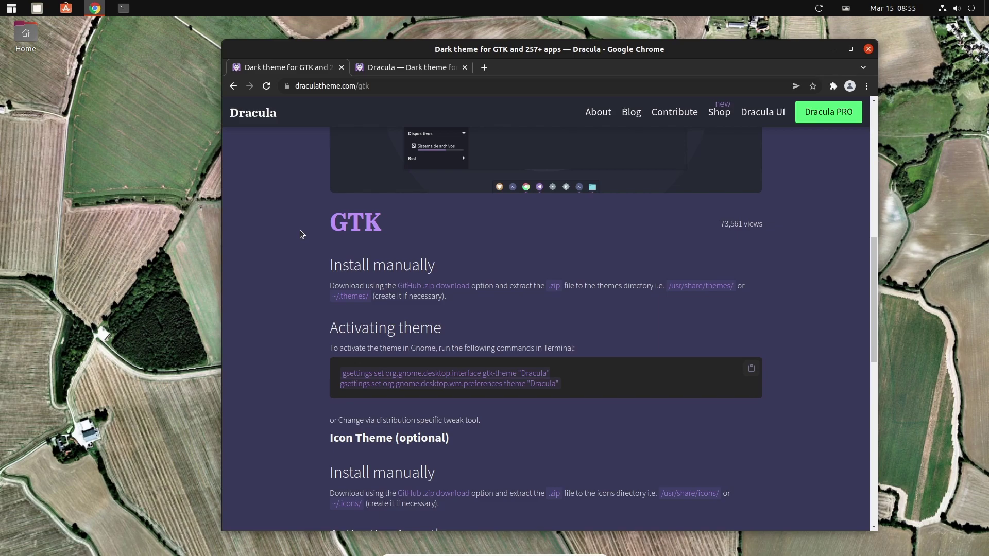
scroll(300, 230, "down", 1)
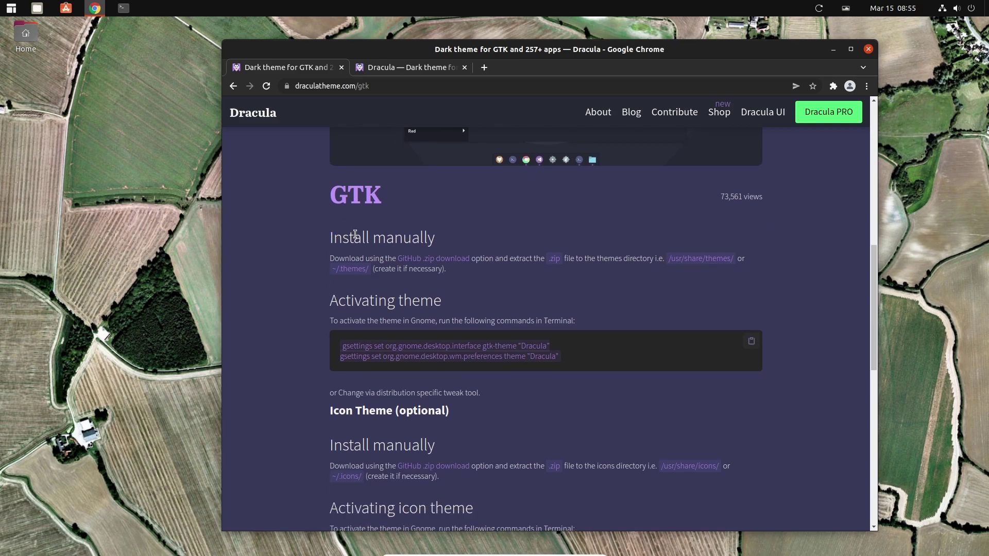
left_click_drag(353, 234, 452, 240)
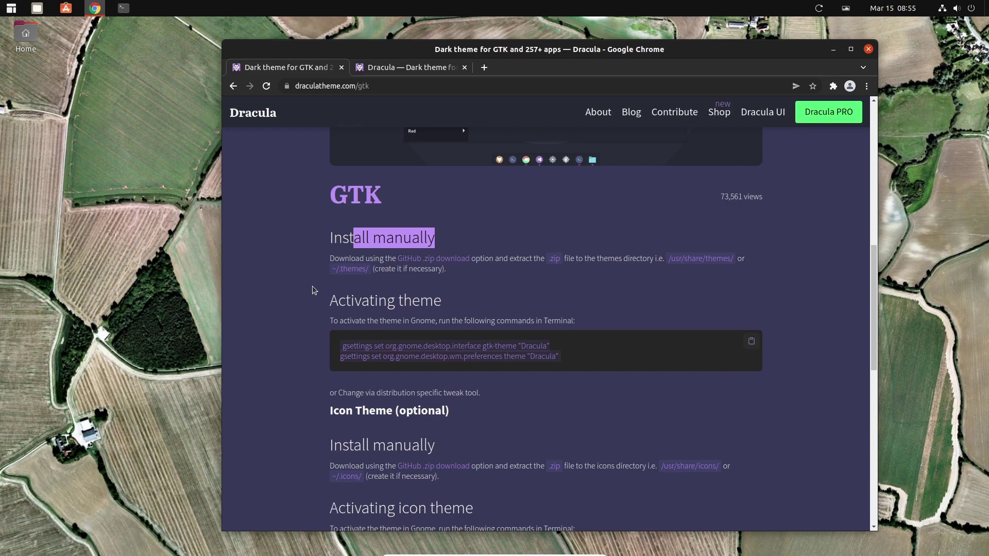
scroll(312, 287, "down", 4)
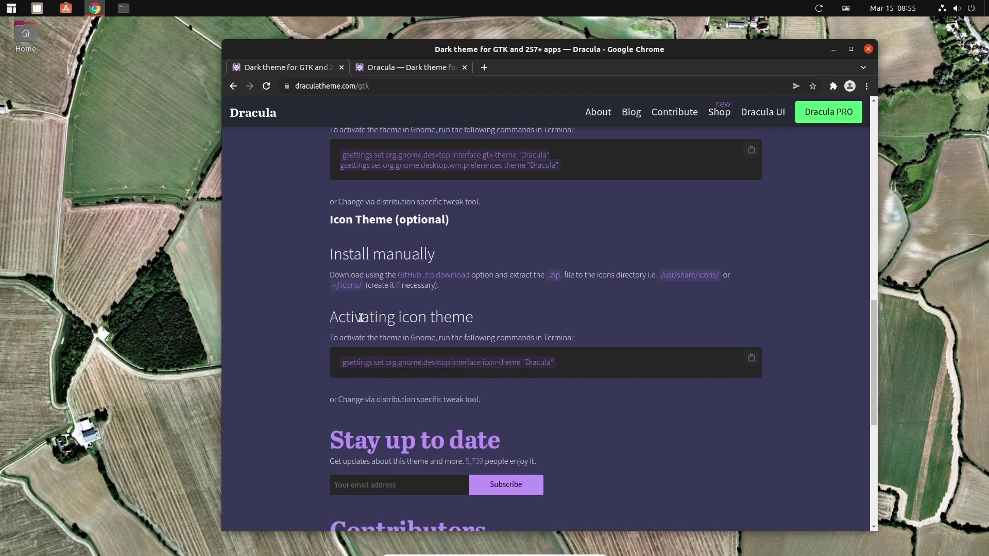
left_click_drag(361, 318, 452, 318)
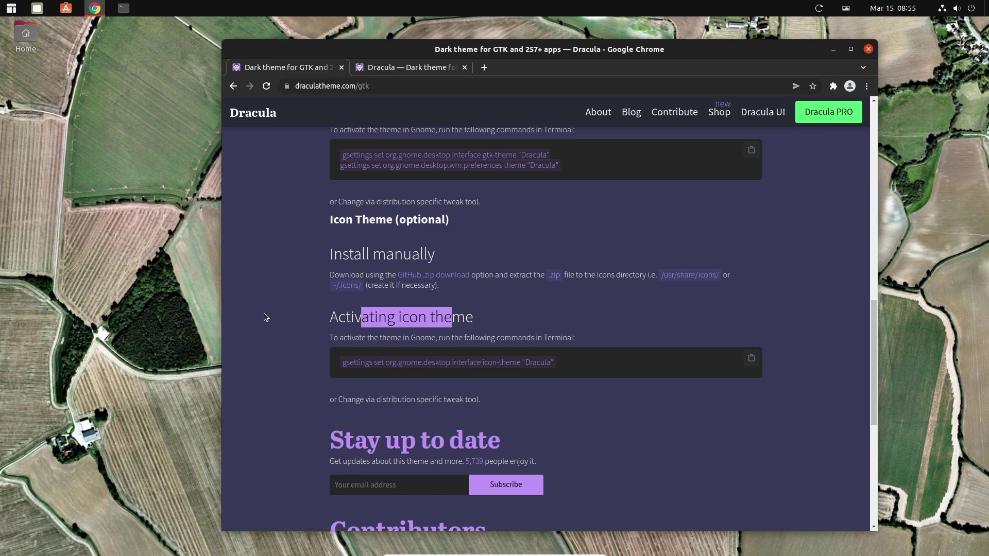
scroll(461, 281, "up", 4)
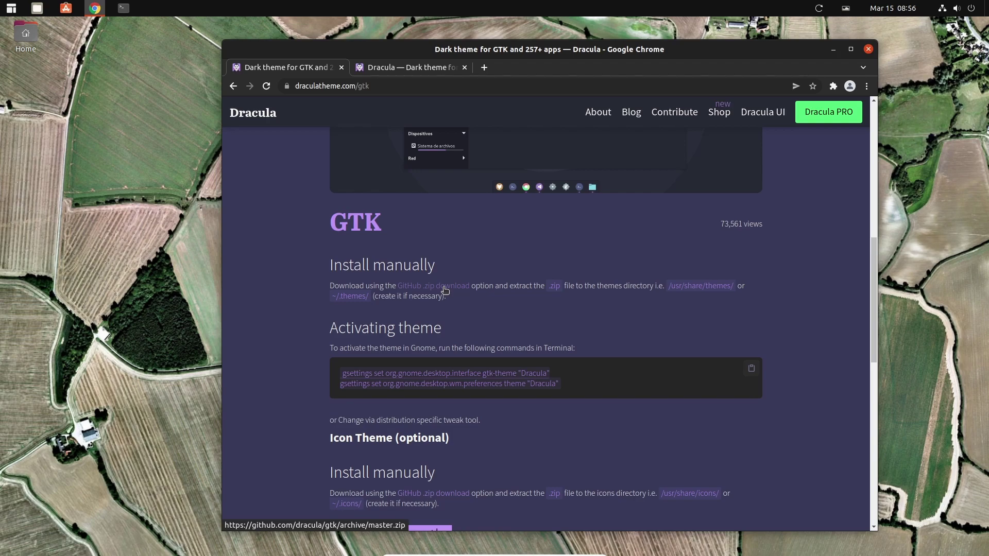
left_click(445, 290)
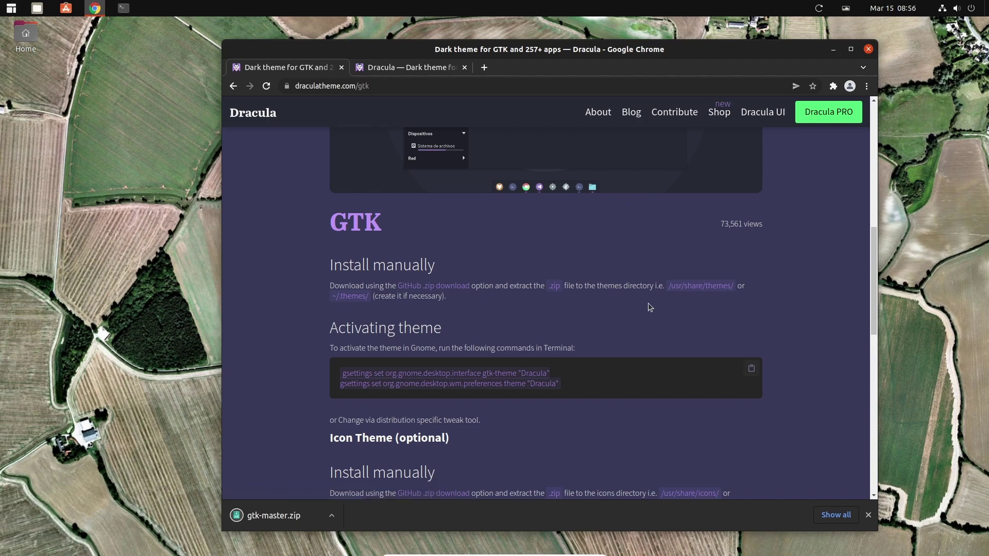
Open Home > Downloads and trash the two BingWallpaper installer files.
double_click(36, 34)
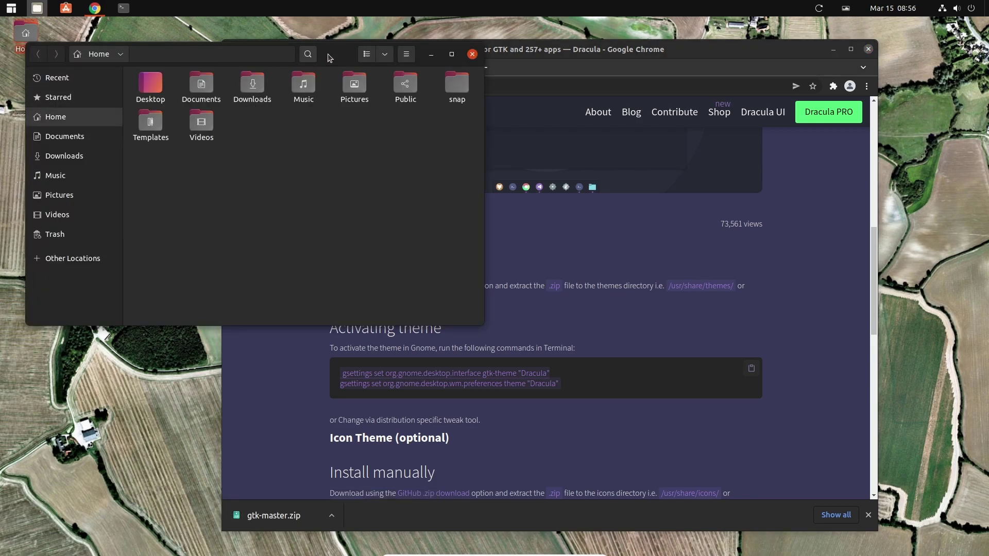
double_click(252, 83)
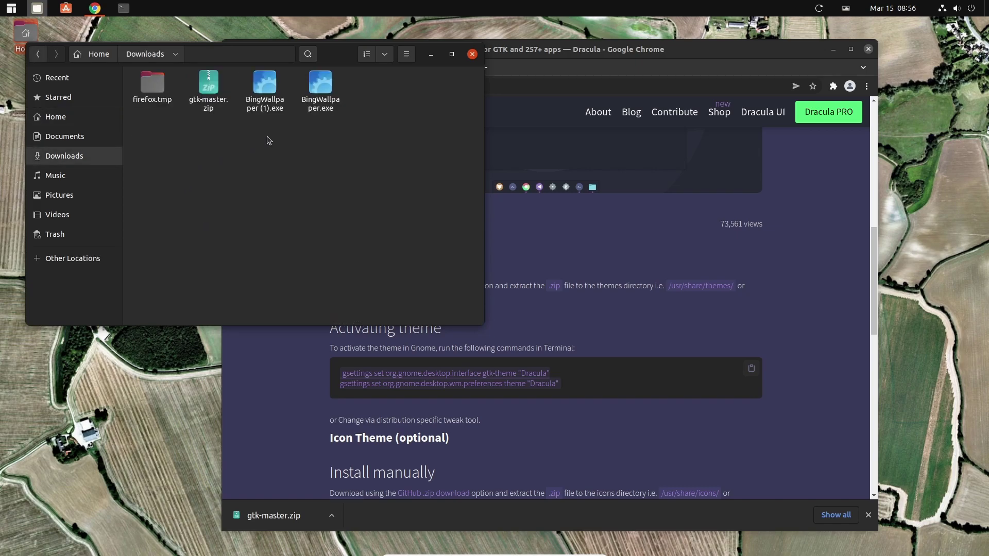
left_click_drag(332, 135, 257, 91)
right_click(258, 90)
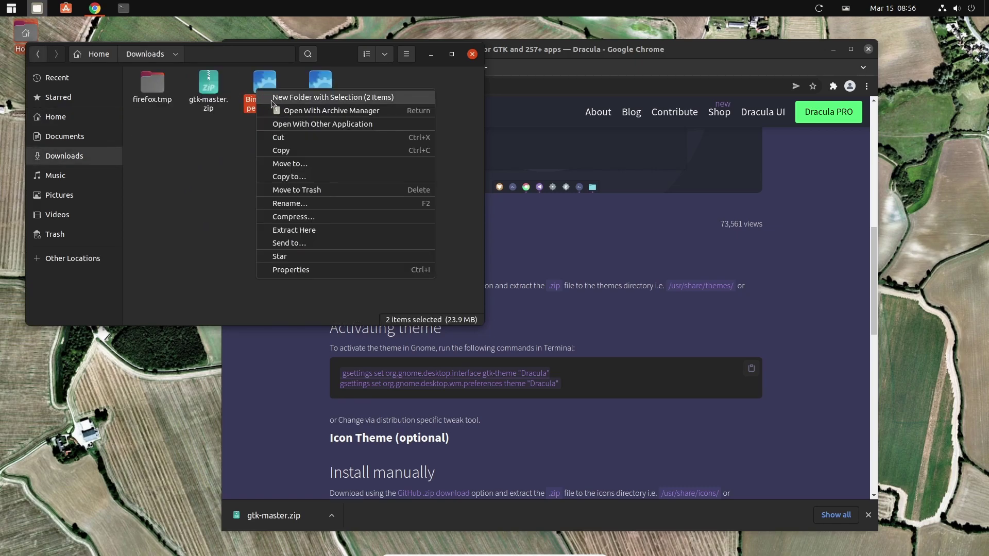
left_click(334, 195)
Trash firefox.tmp and extract gtk-master.zip into a gtk-master folder.
right_click(156, 91)
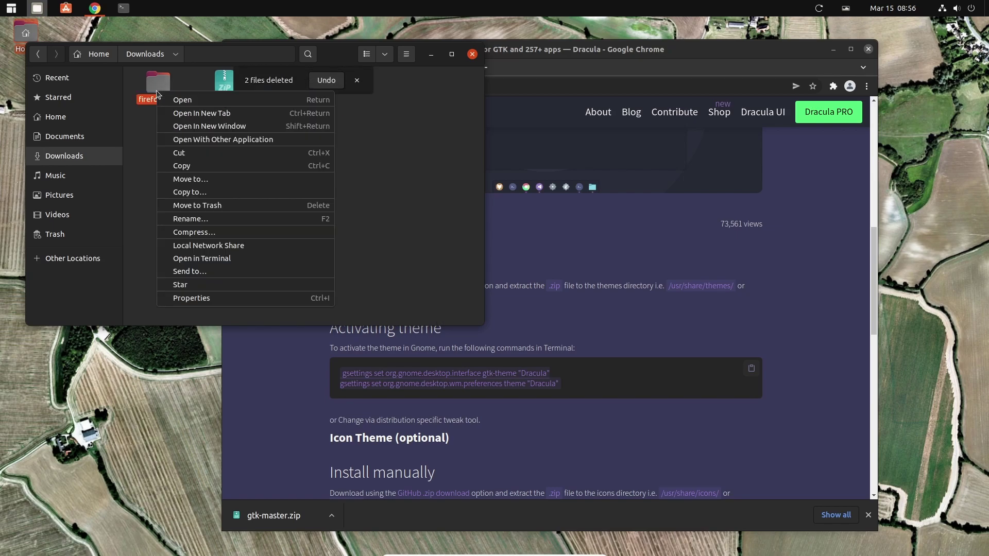
left_click(206, 204)
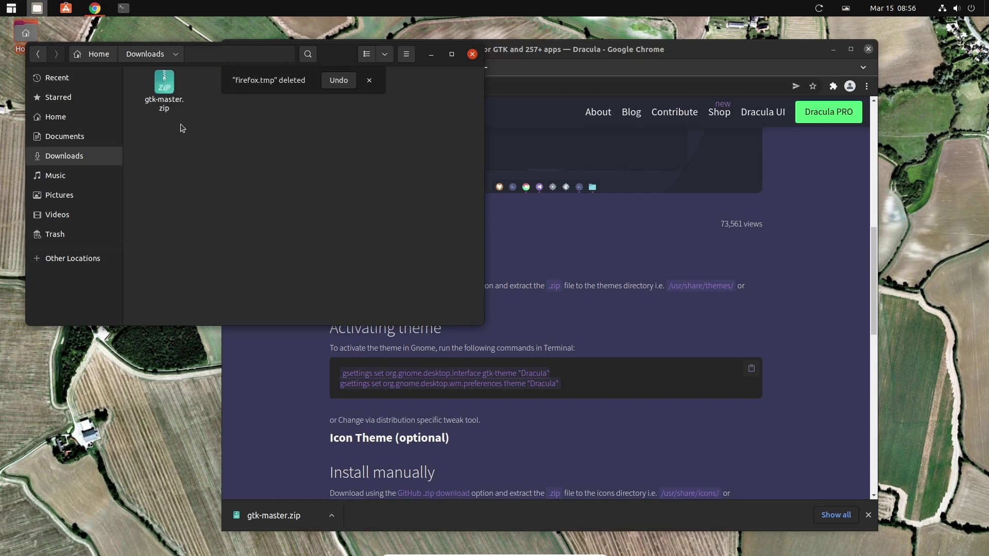
right_click(166, 102)
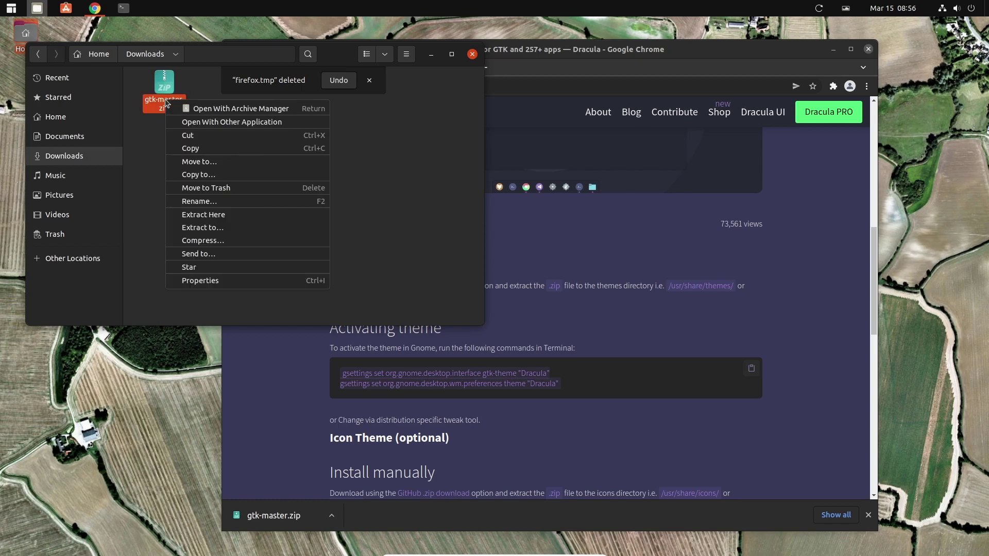
left_click(285, 214)
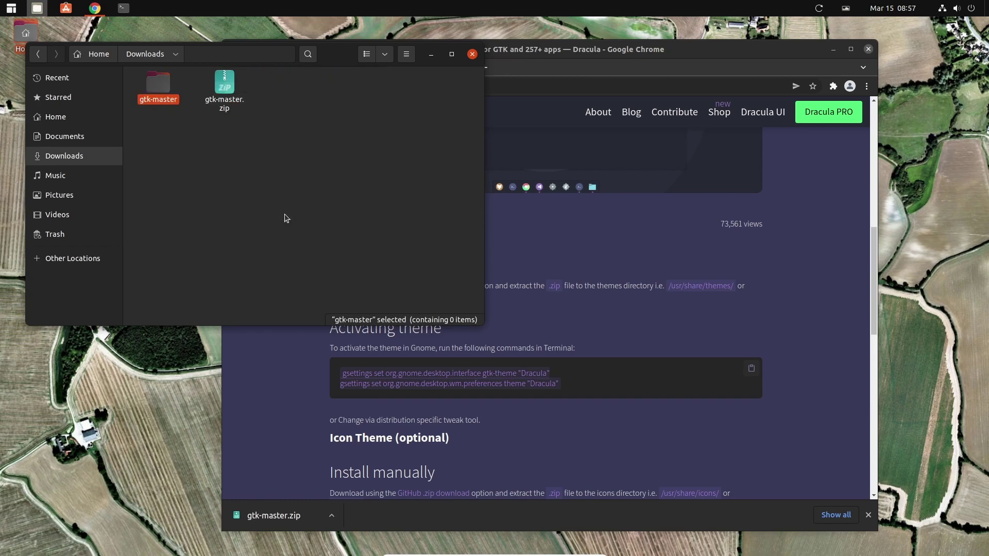
Trash gtk-master.zip and rename the extracted gtk-master folder to 'dracula'.
right_click(234, 107)
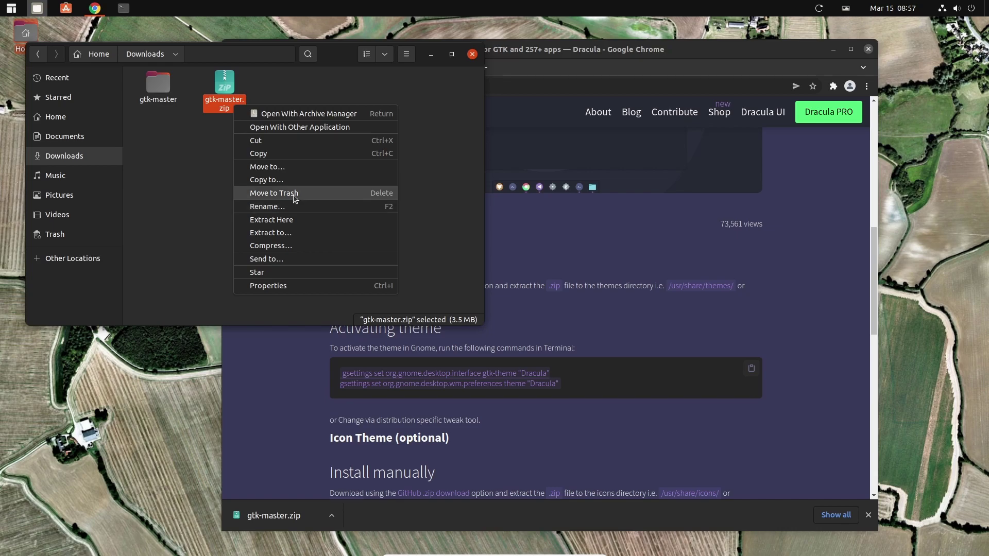
left_click(294, 192)
right_click(168, 95)
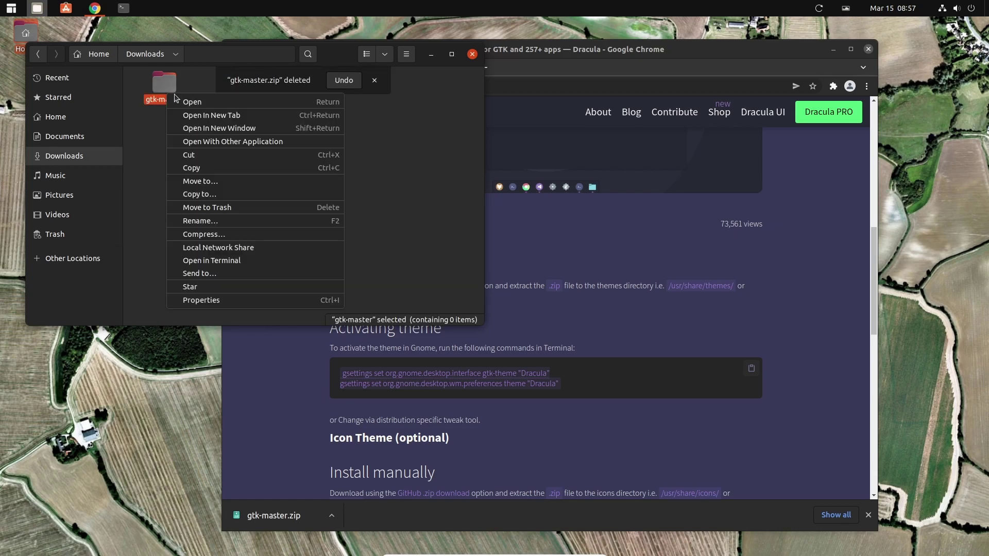
left_click(229, 220)
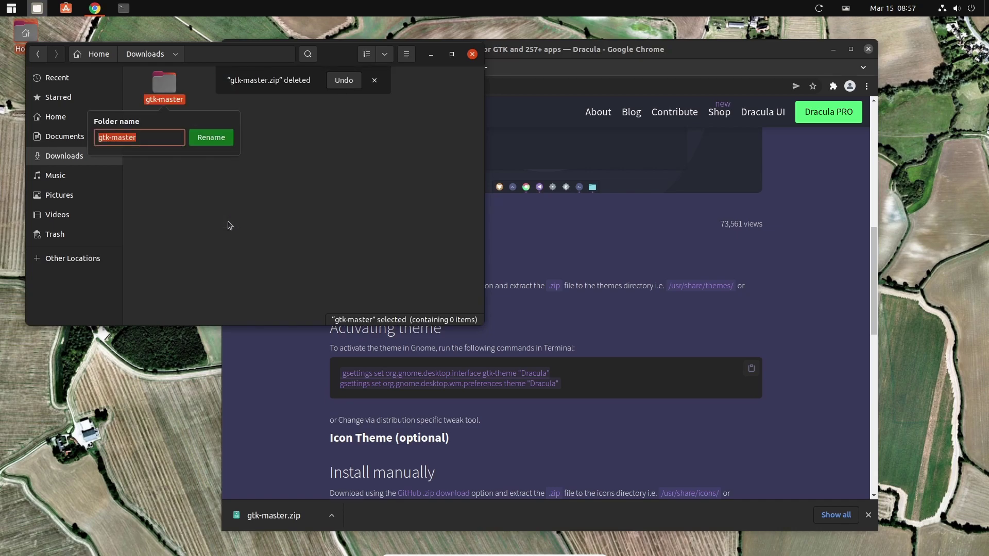
type("dracula")
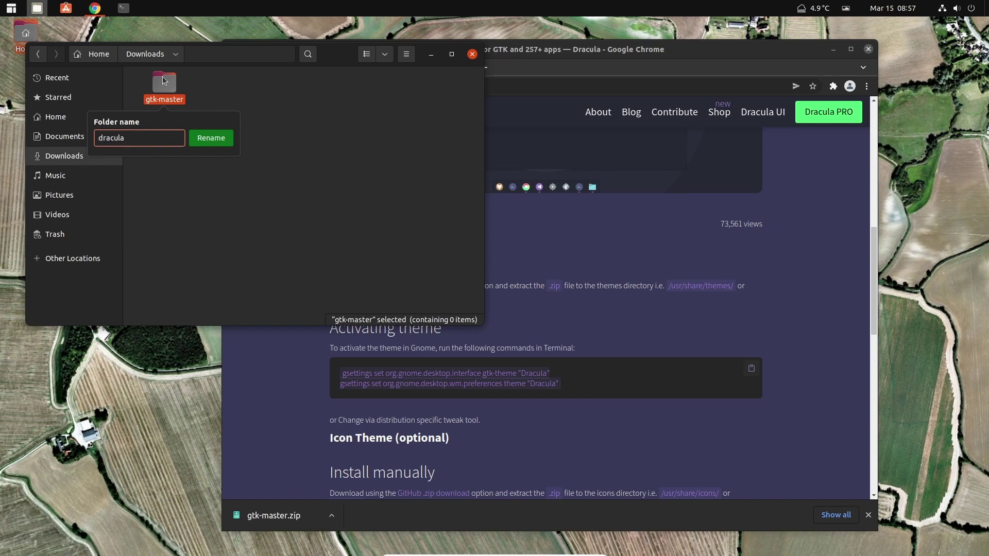
left_click(215, 137)
right_click(255, 126)
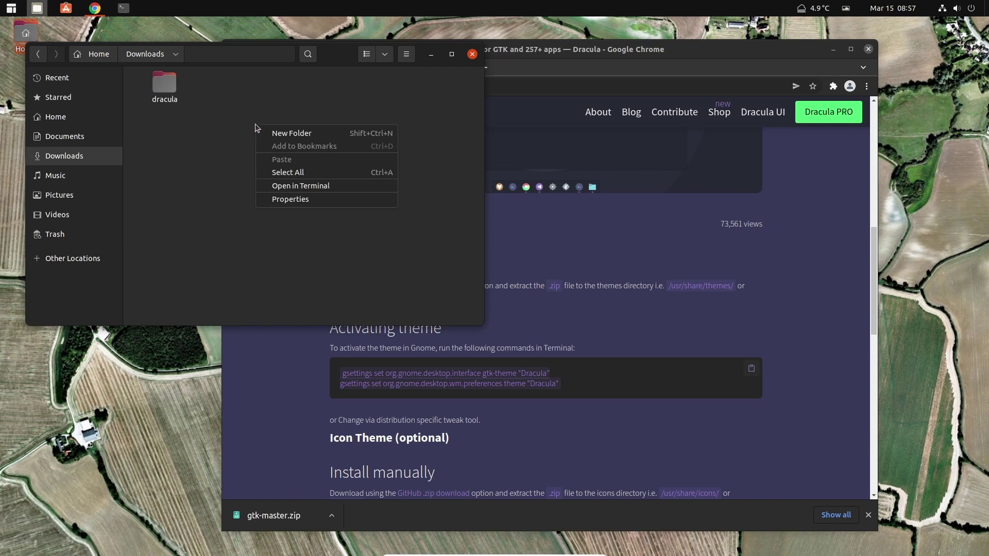
Open a terminal in Downloads and run 'sudo mc' to start Midnight Commander as root.
left_click(296, 185)
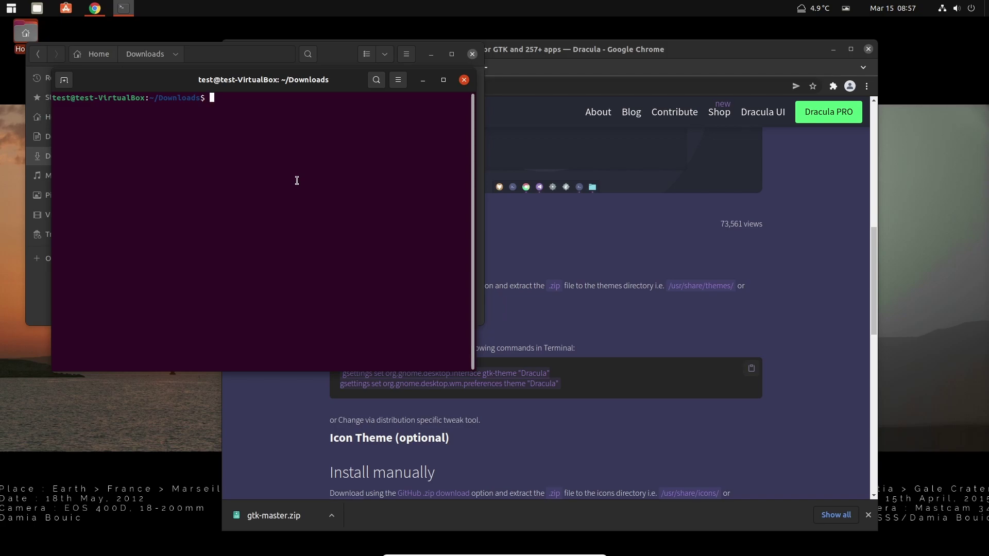
type("sudo mc")
key("Return")
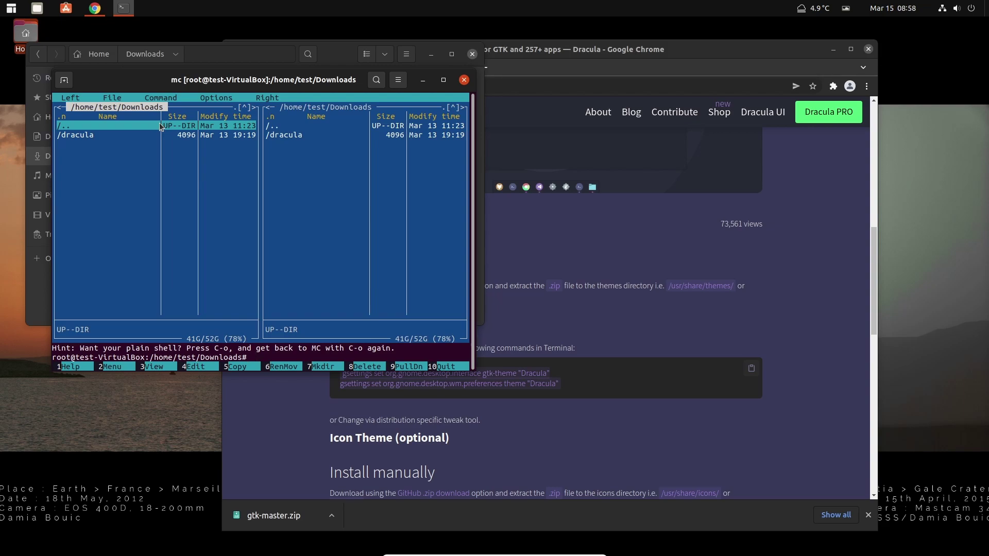
In the right panel, navigate up from Downloads to the filesystem root.
key("Tab")
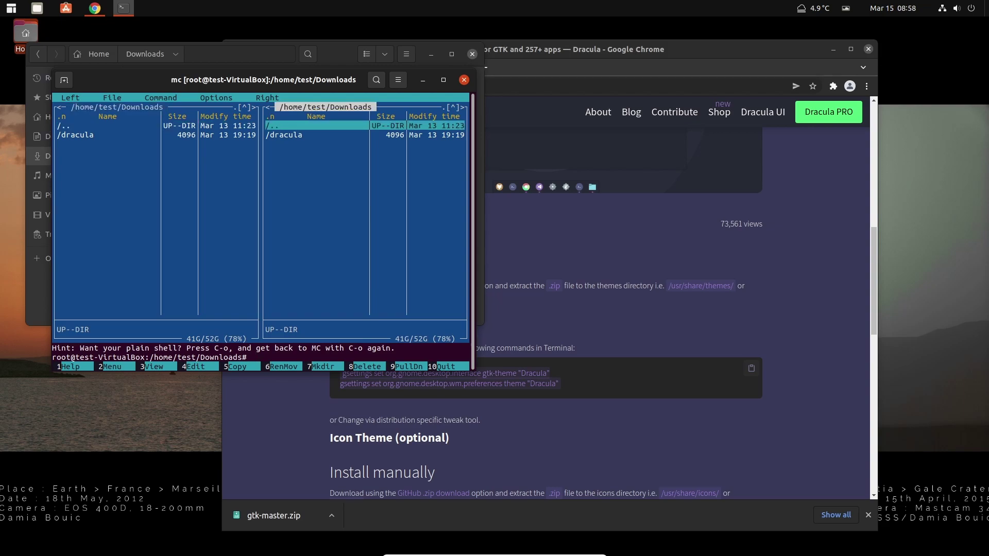
key("Return")
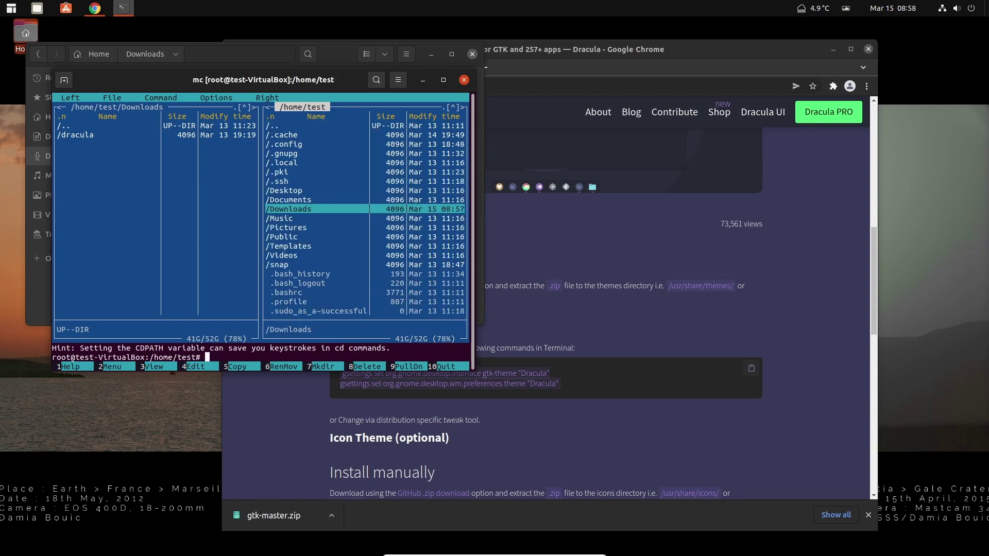
key("Home")
key("Return")
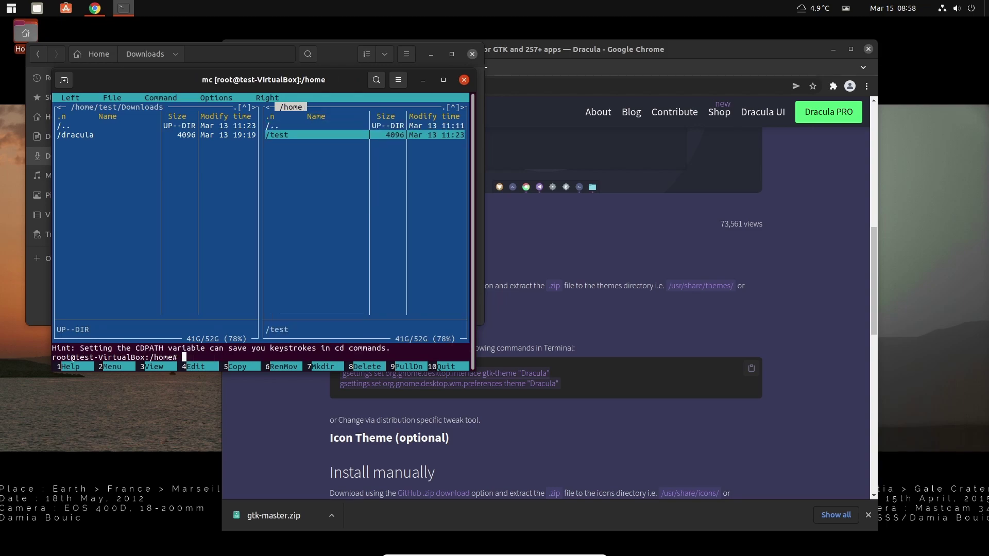
key("Up")
key("Return")
key("Home")
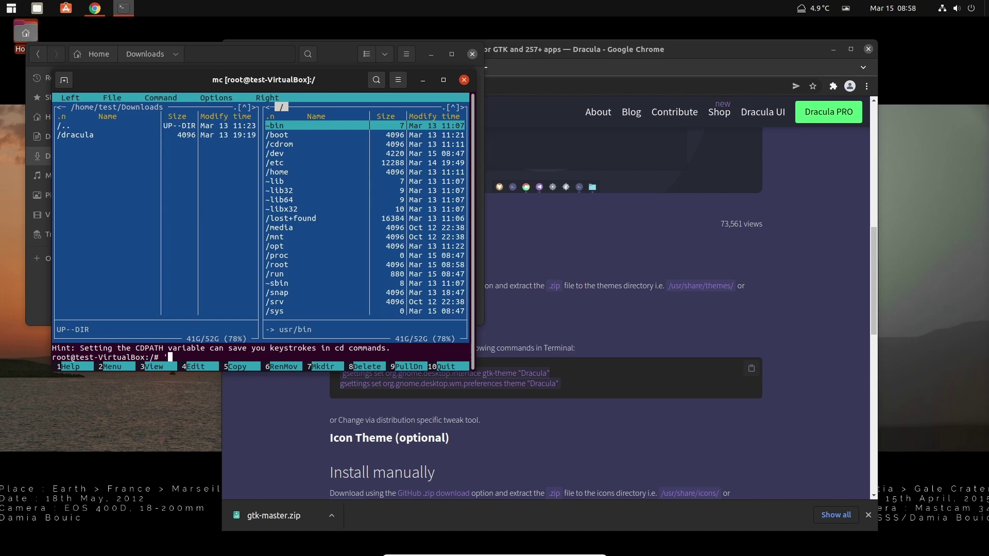
key("Down")
key("Down")
key("Down")
key("Down")
key("Down")
key("Down")
key("Down")
key("Down")
key("Down")
key("Down")
key("Down")
key("Down")
key("Down")
key("Down")
key("Down")
key("Down")
key("Down")
key("Down")
key("Down")
key("Down")
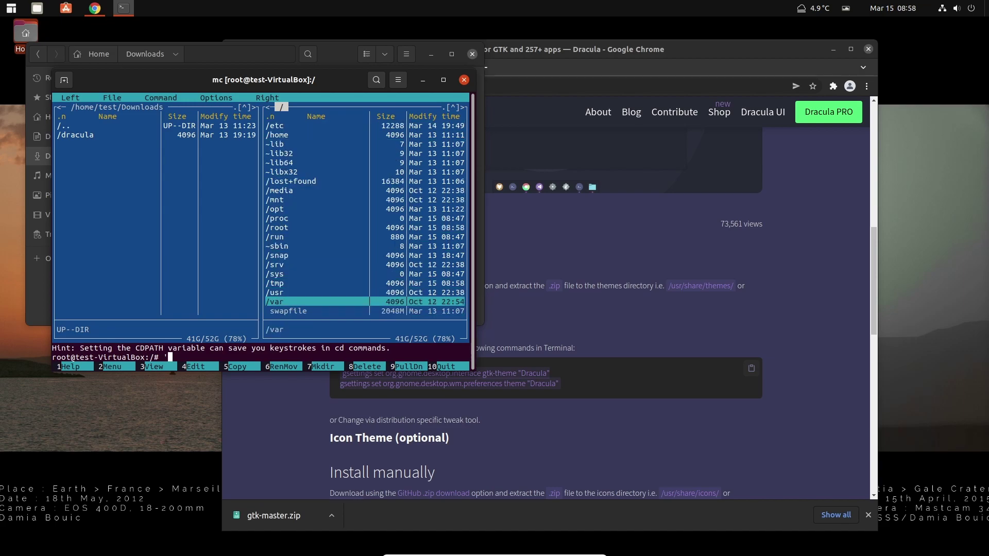
key("Return")
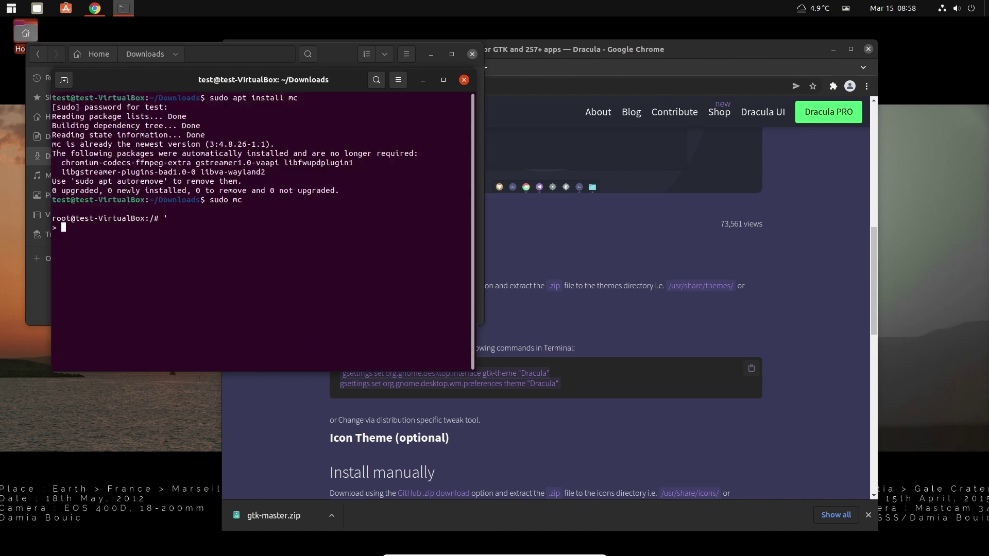
key("ctrl+c")
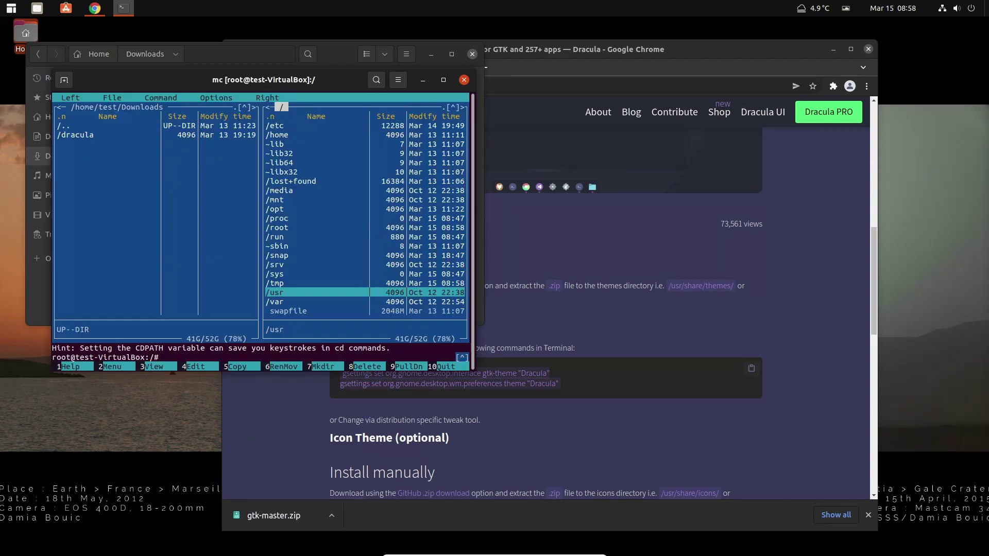
Open /usr/share/themes in the right panel.
key("Return")
key("Down")
key("Down")
key("Down")
key("Down")
key("Down")
key("Down")
key("Down")
key("Down")
key("Down")
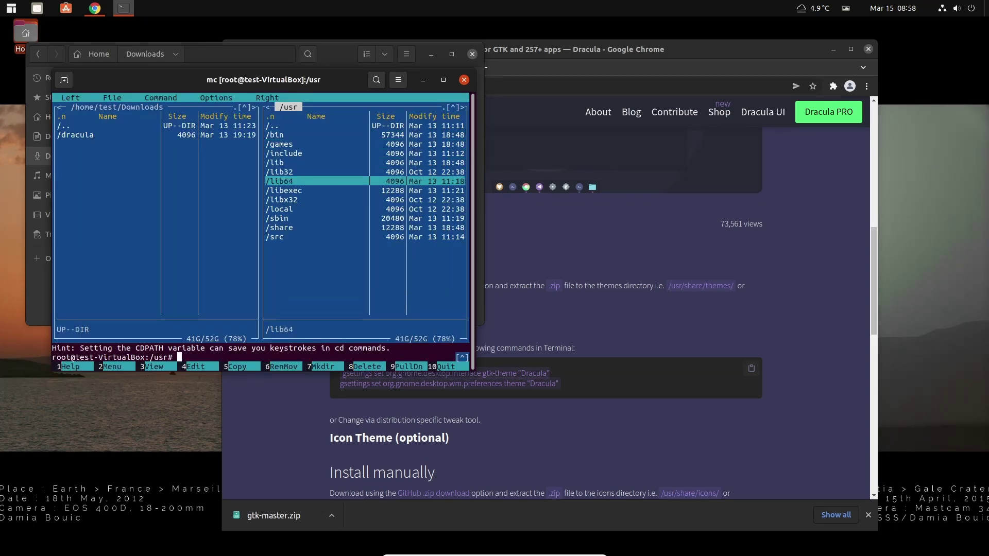
key("Down")
key("Down")
key("Return")
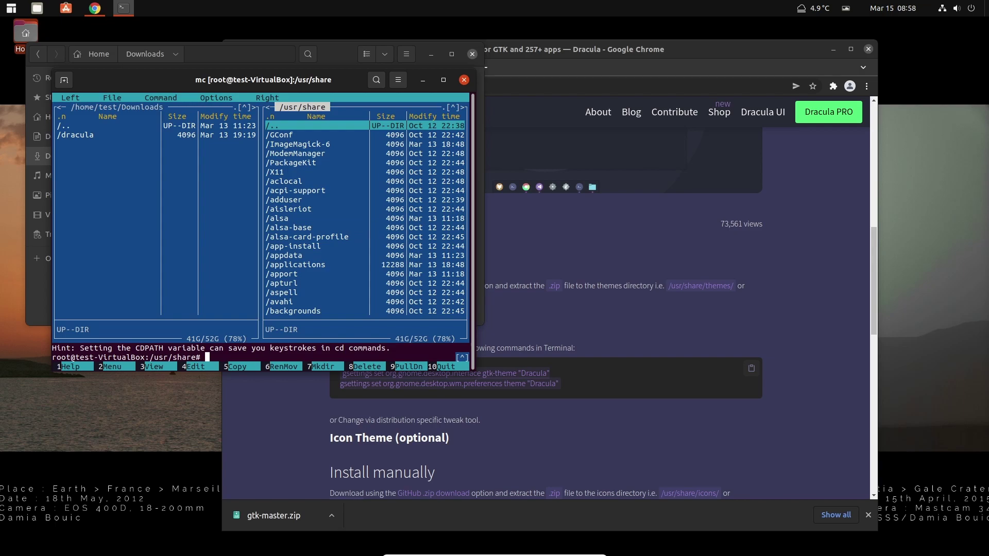
key("Down")
key("Down")
key("Down")
key("Down")
key("Down")
key("Down")
key("Down")
key("Down")
key("Down")
key("Down")
key("Down")
key("Down")
key("Down")
key("Down")
key("Down")
key("Down")
key("Down")
key("Down")
key("Down")
key("Down")
key("Down")
key("Down")
key("Down")
key("Down")
key("Down")
key("Down")
key("Down")
key("Down")
key("Down")
key("Down")
key("Down")
key("Down")
key("Down")
key("Down")
key("Down")
key("Down")
key("Down")
key("Down")
key("Down")
key("Down")
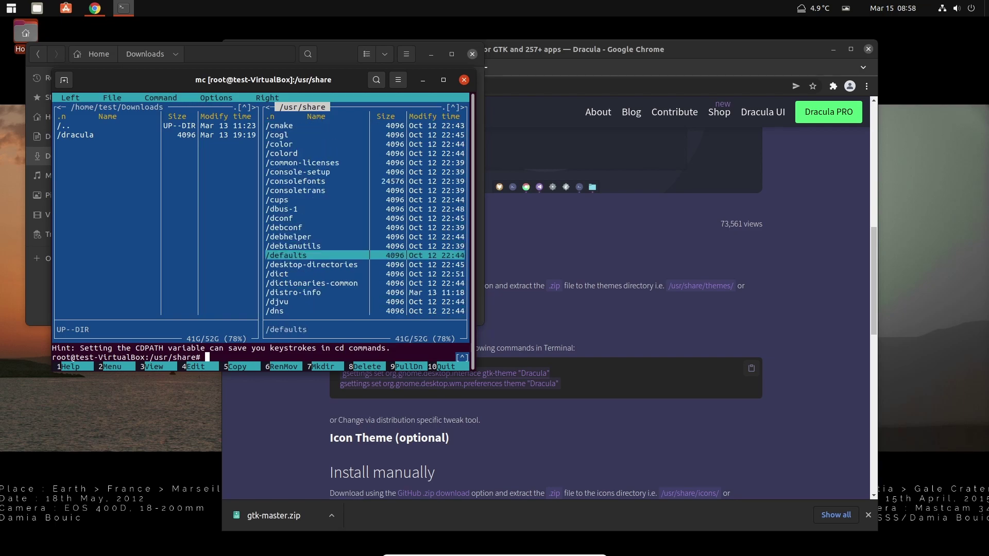
key("Return")
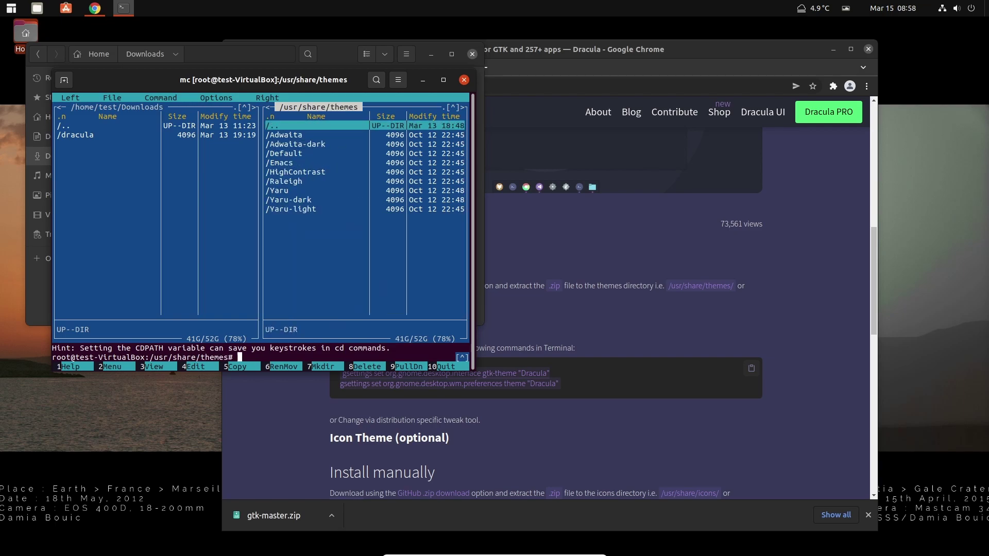
Copy the dracula folder from Downloads into /usr/share/themes and quit Midnight Commander.
key("Tab")
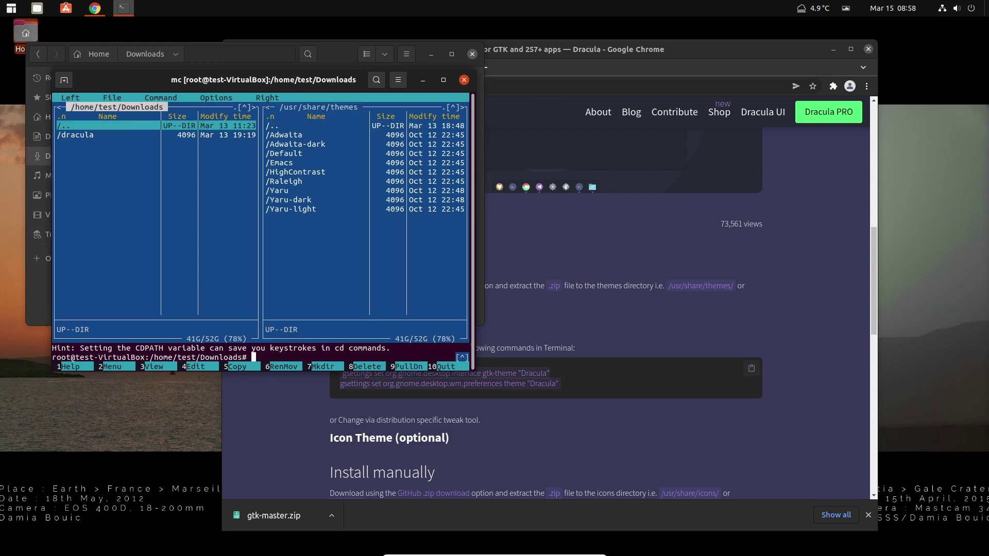
key("Down")
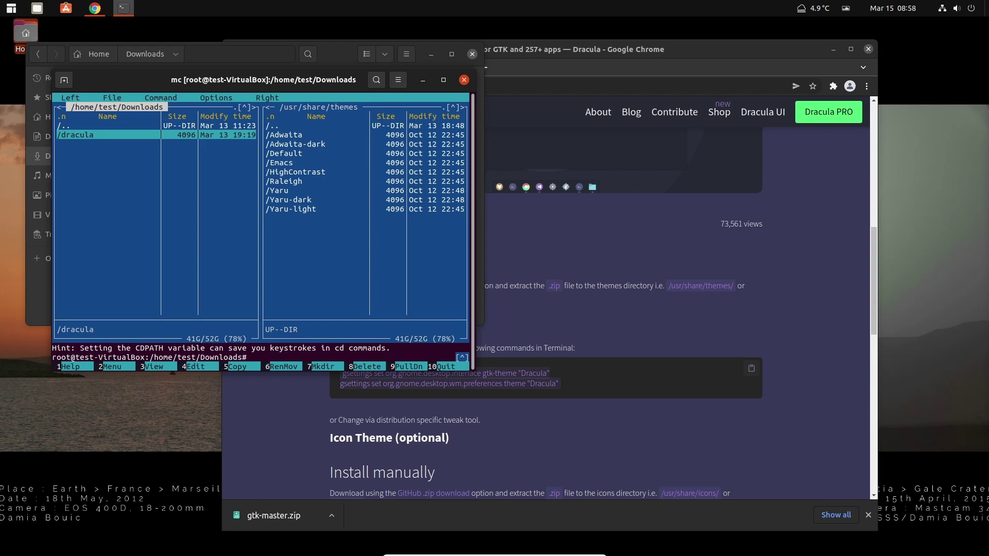
key("F5")
key("Tab")
key("Tab")
key("Tab")
key("Tab")
key("Tab")
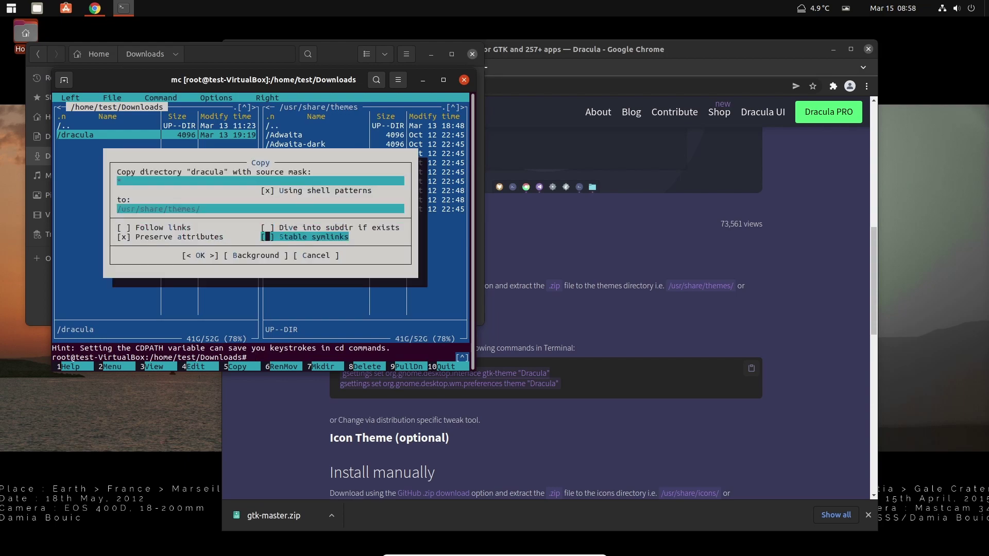
key("Return")
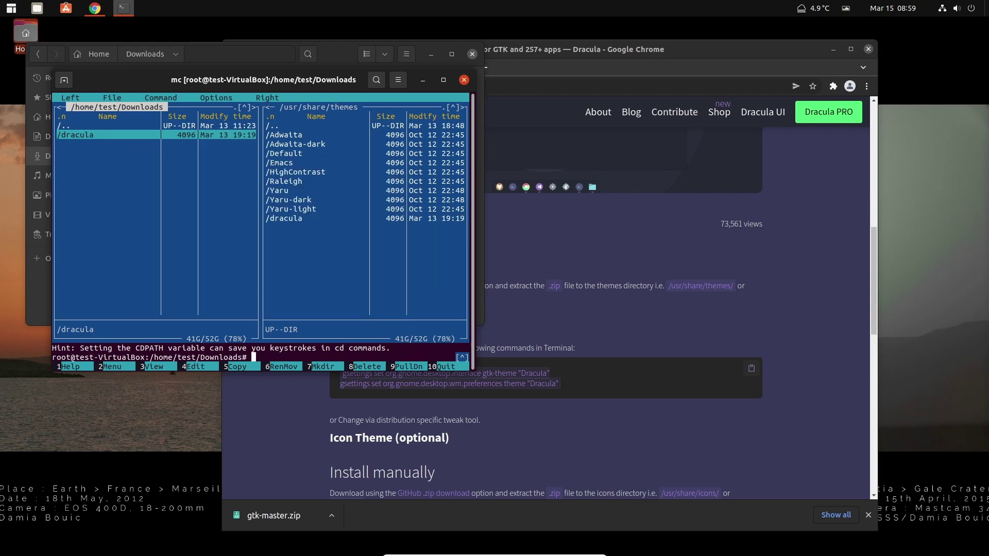
left_click(438, 366)
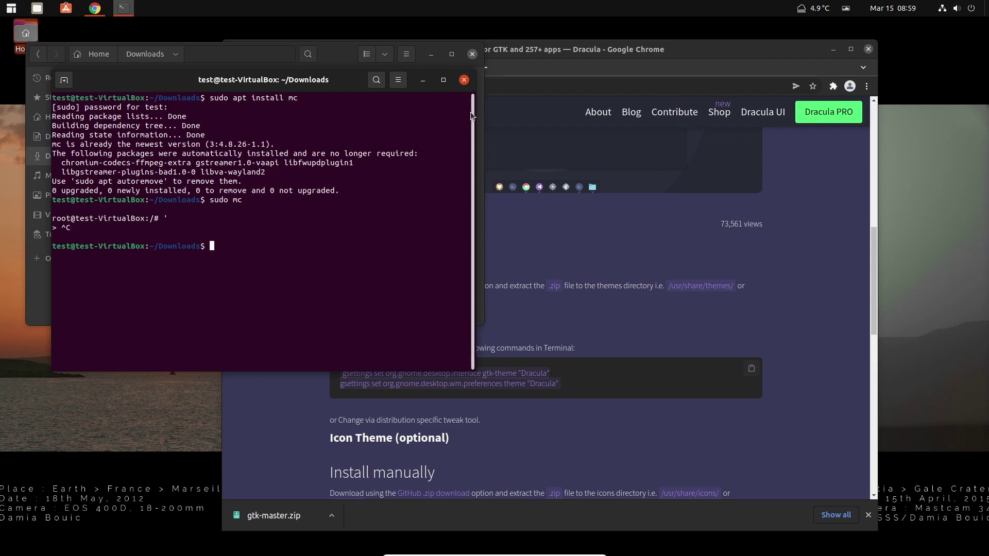
Launch Tweaks from the applications list.
left_click_drag(355, 87, 365, 97)
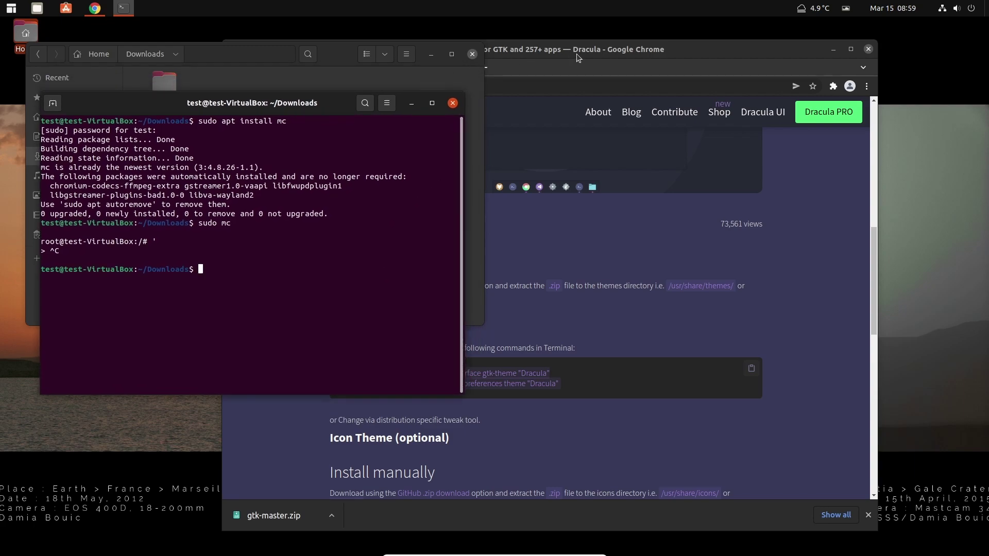
left_click(11, 8)
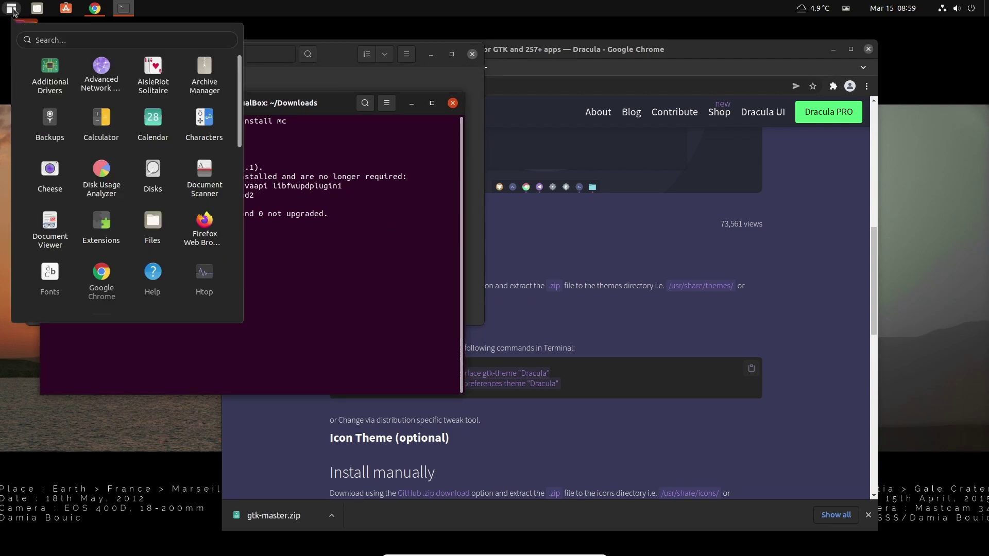
scroll(139, 157, "down", 5)
scroll(137, 156, "down", 4)
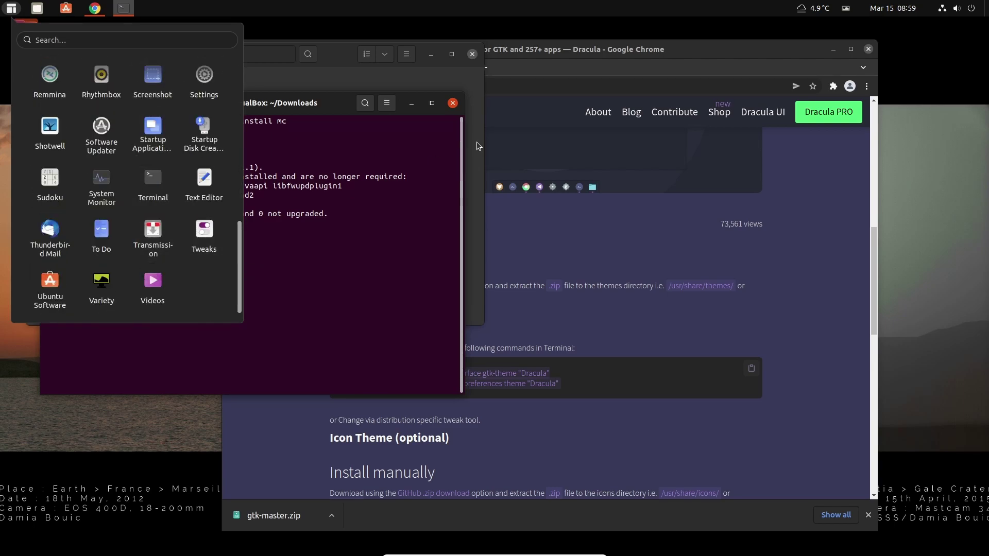
left_click(213, 227)
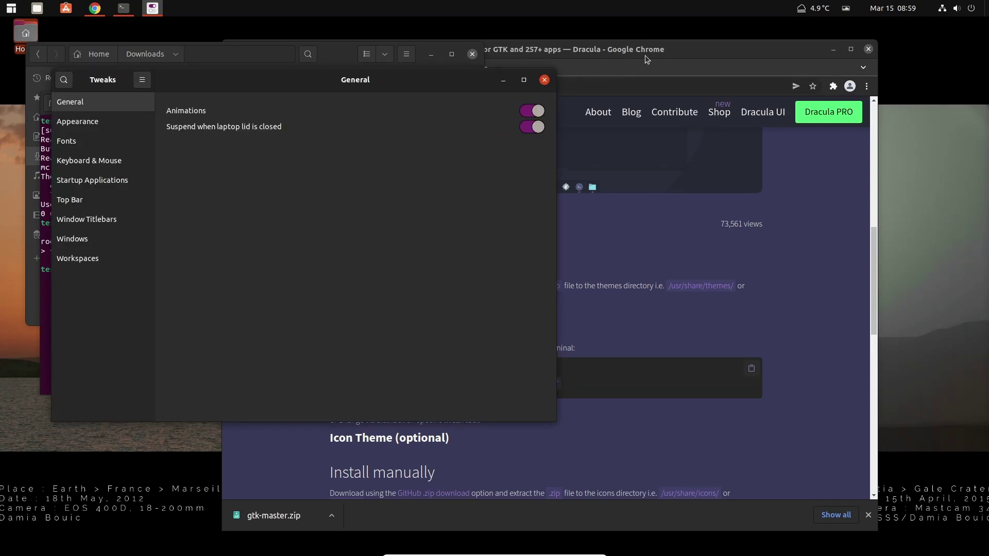
left_click(646, 54)
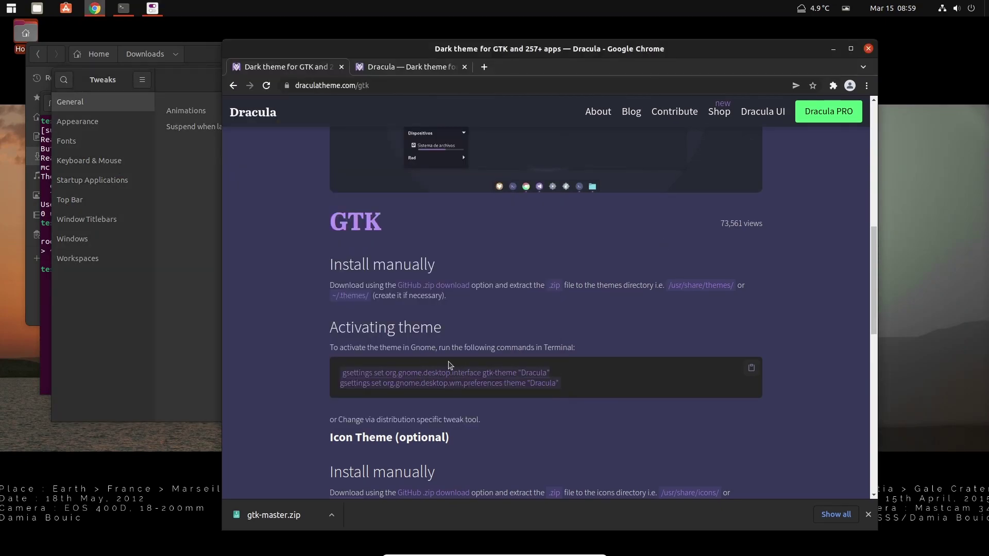
left_click(194, 82)
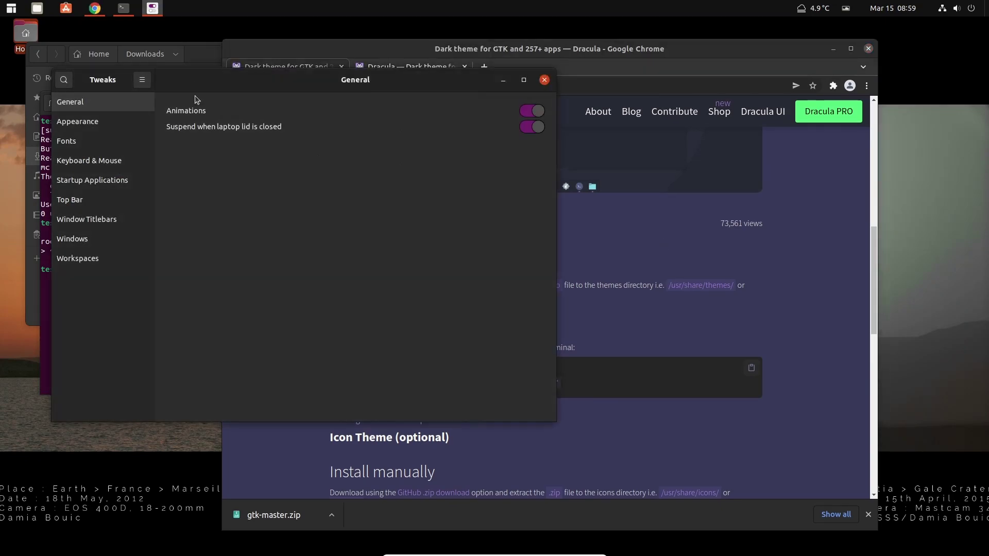
Under Appearance, set Applications and Shell themes to Dracula, leaving cursor, icons and sound on Yaru.
left_click(123, 124)
left_click(481, 129)
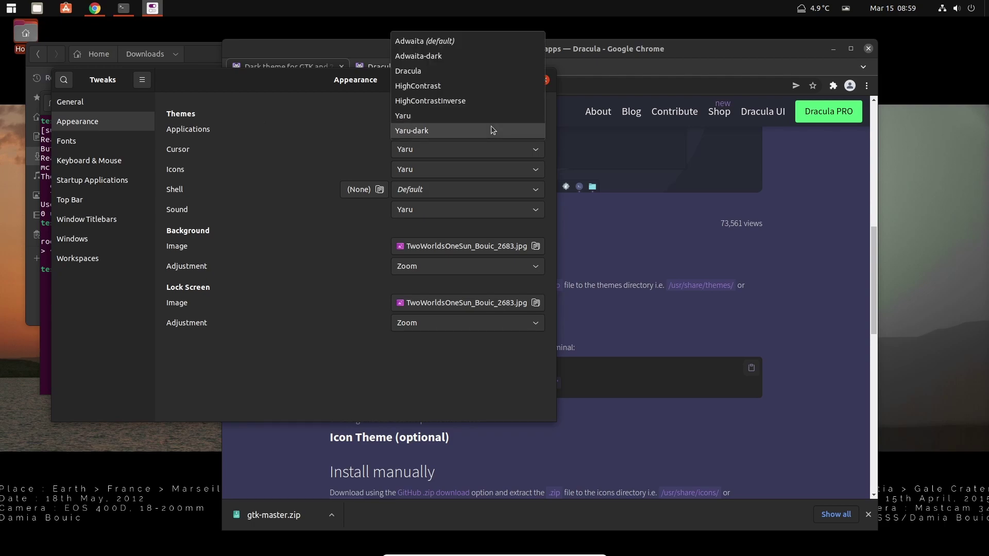
left_click(466, 71)
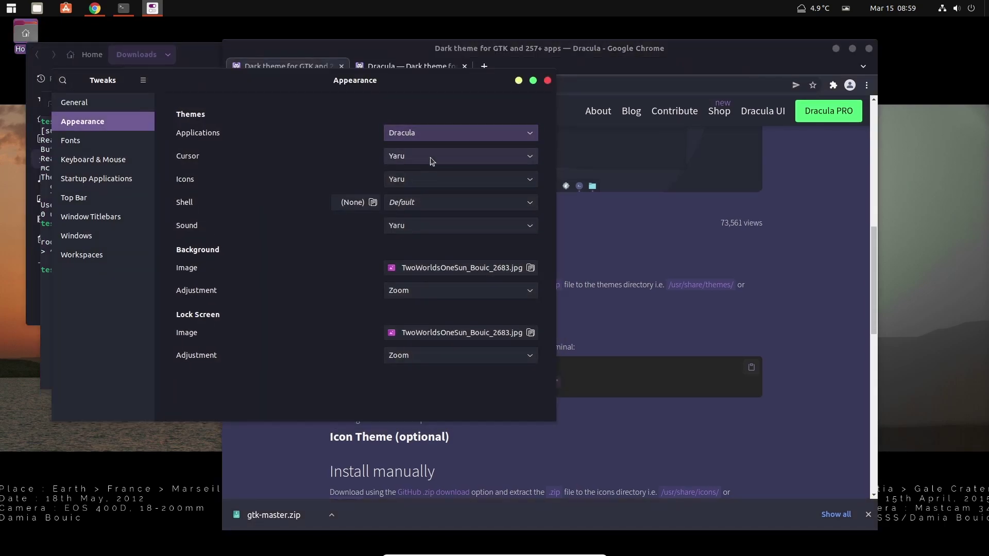
left_click(431, 161)
left_click(340, 145)
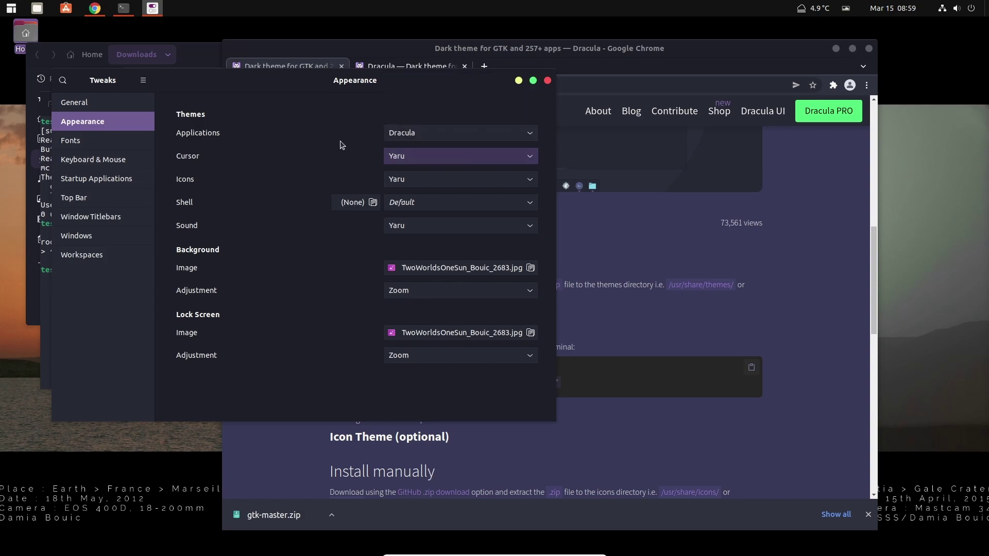
left_click(409, 180)
left_click(330, 180)
left_click(412, 203)
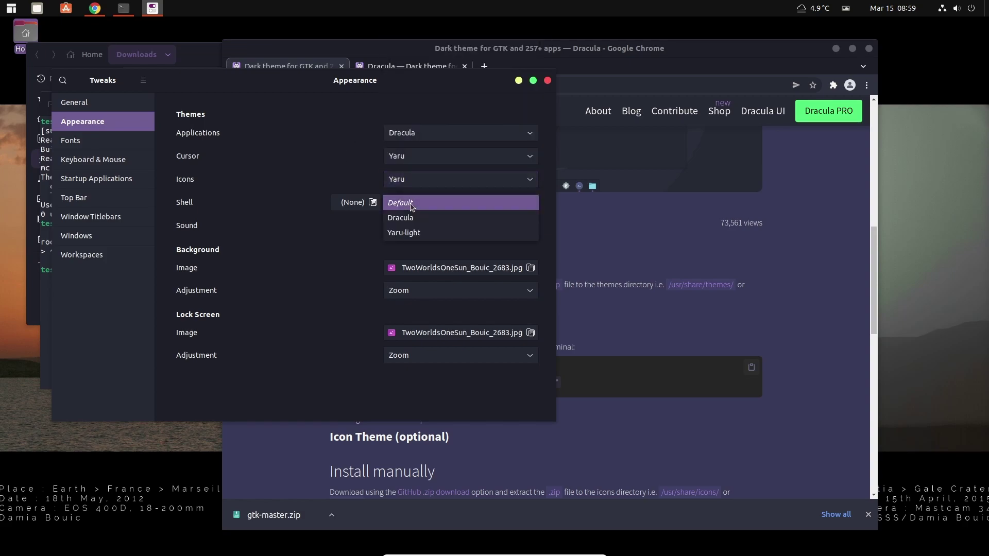
left_click(402, 217)
left_click(401, 227)
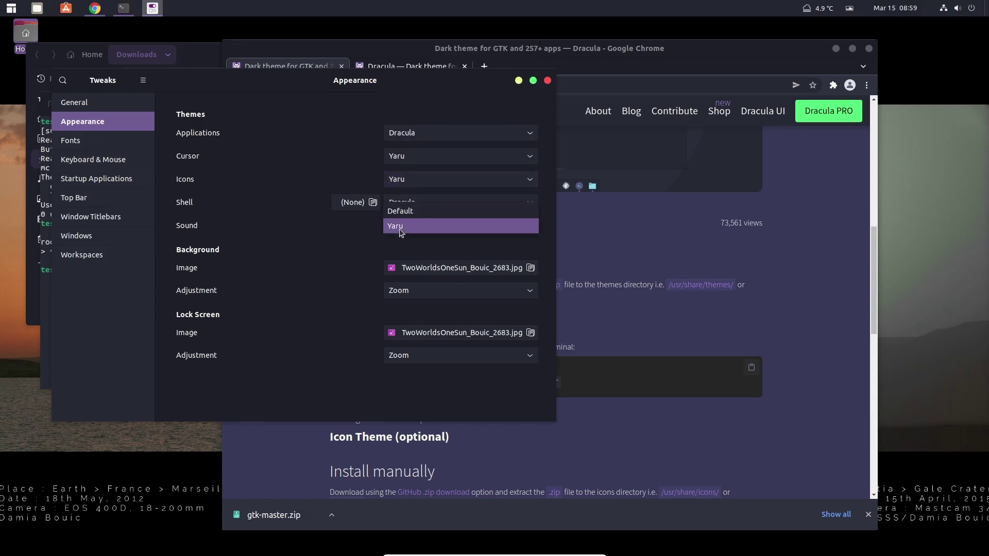
left_click(400, 232)
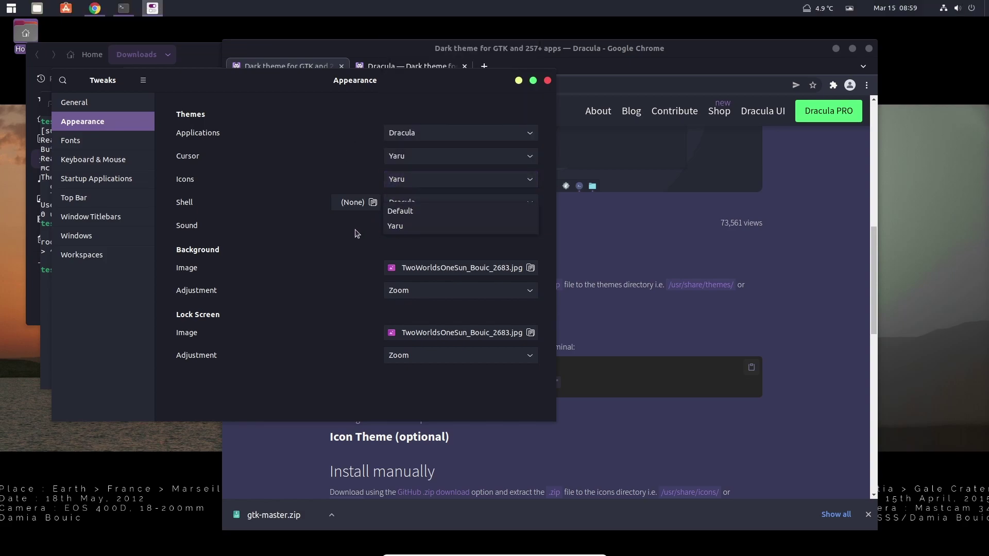
Close Tweaks and rearrange the terminal and Files windows.
left_click(547, 81)
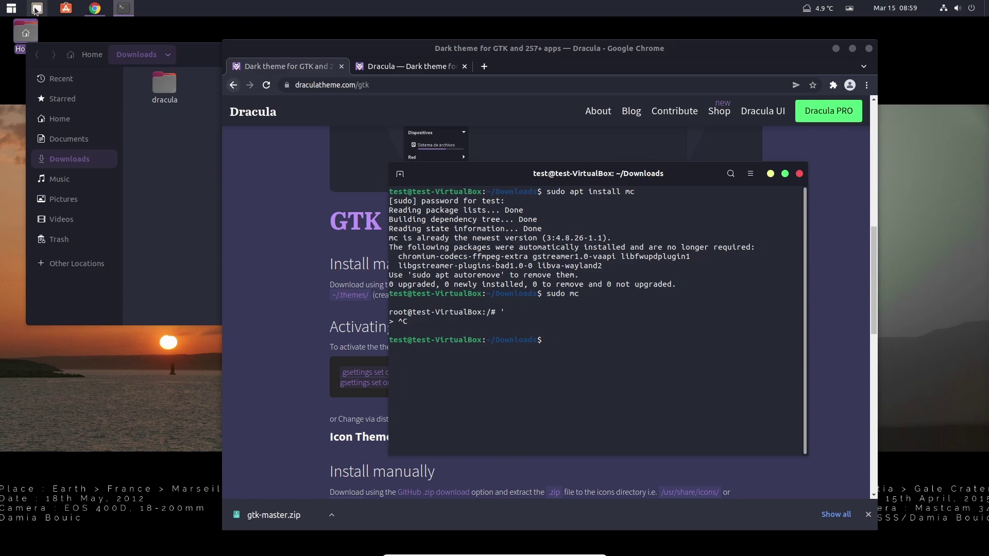
left_click(11, 8)
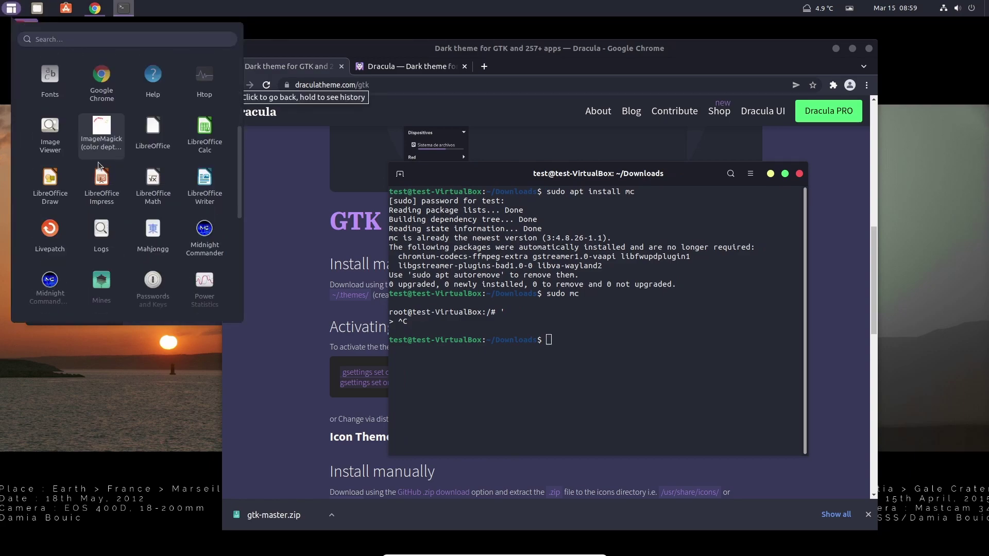
scroll(99, 164, "down", 5)
scroll(100, 165, "up", 10)
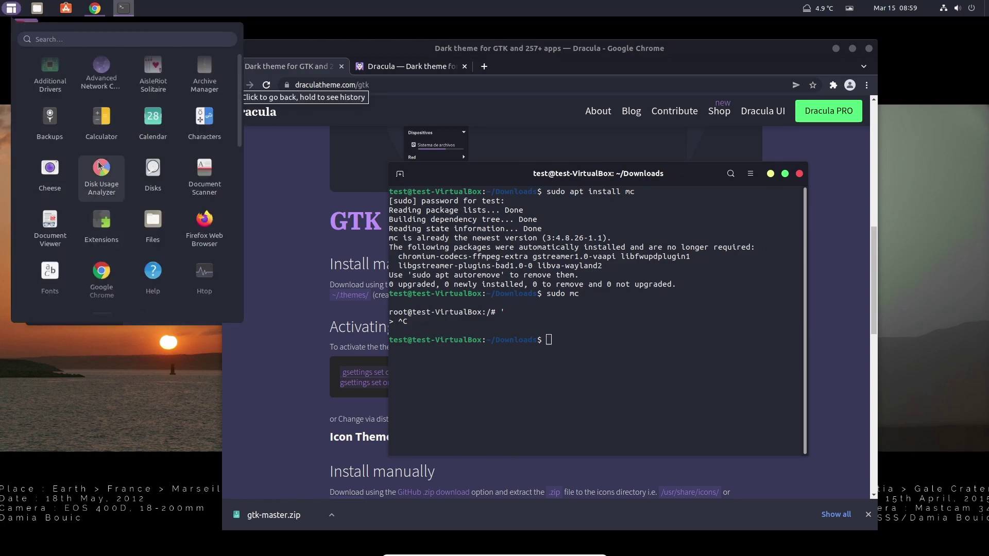
left_click(490, 65)
left_click_drag(515, 180, 141, 194)
mouse_move(192, 58)
left_mouse_down()
mouse_move(283, 60)
mouse_move(205, 68)
left_mouse_up()
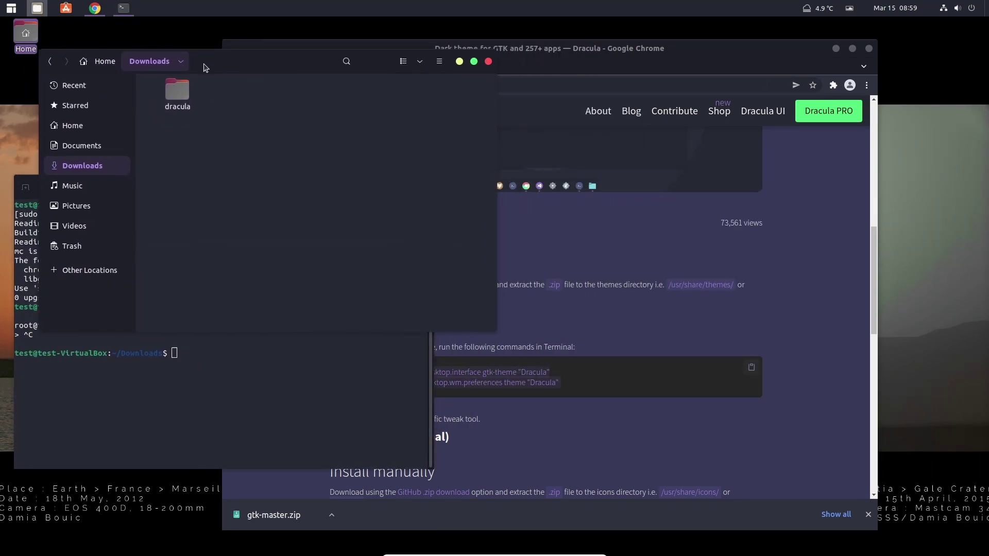
Download the icon theme as Dracula.zip from the Dracula page's GitHub zip link.
left_click(287, 357)
left_click(625, 325)
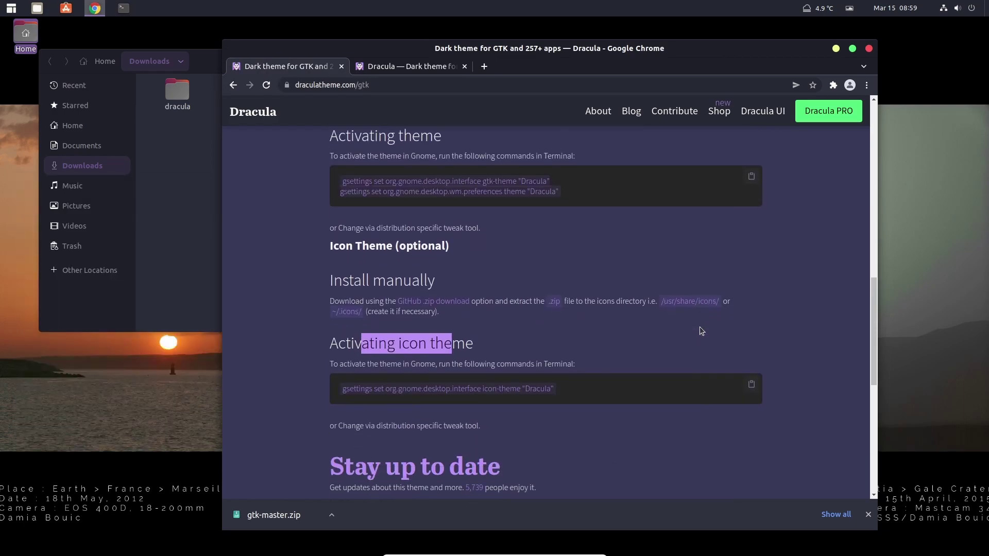
left_click(540, 320)
left_click(441, 304)
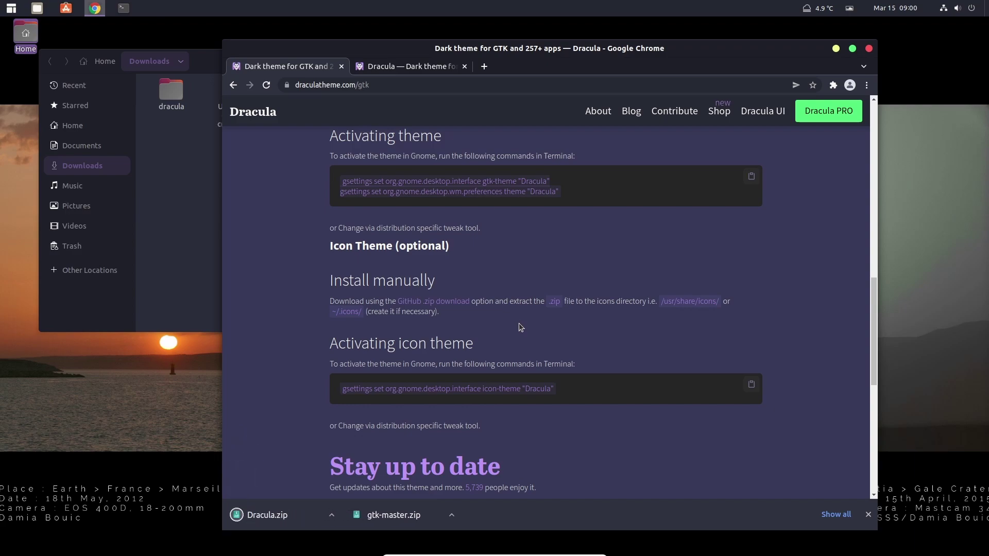
Extract Dracula.zip in Downloads, then trash the resulting Dracula folder.
left_click(182, 173)
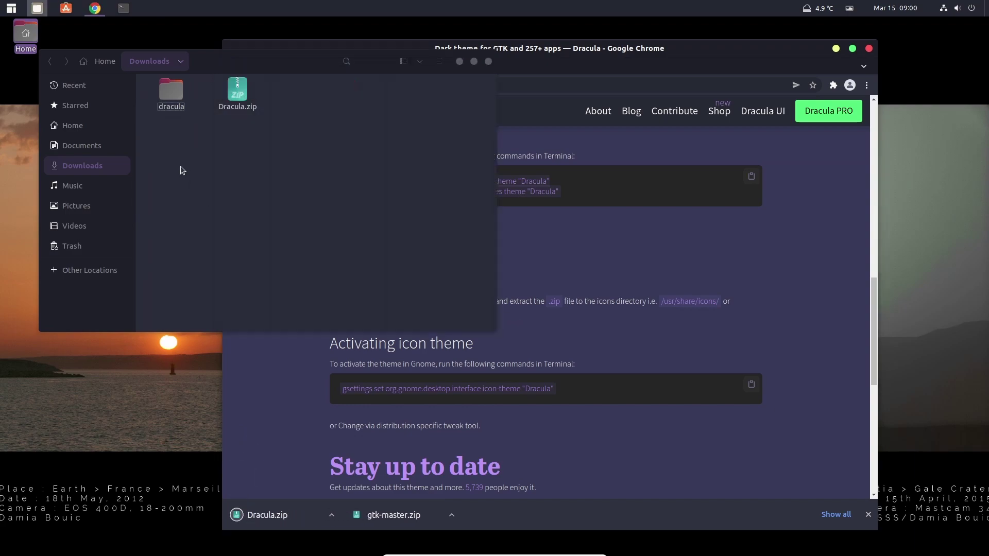
right_click(241, 114)
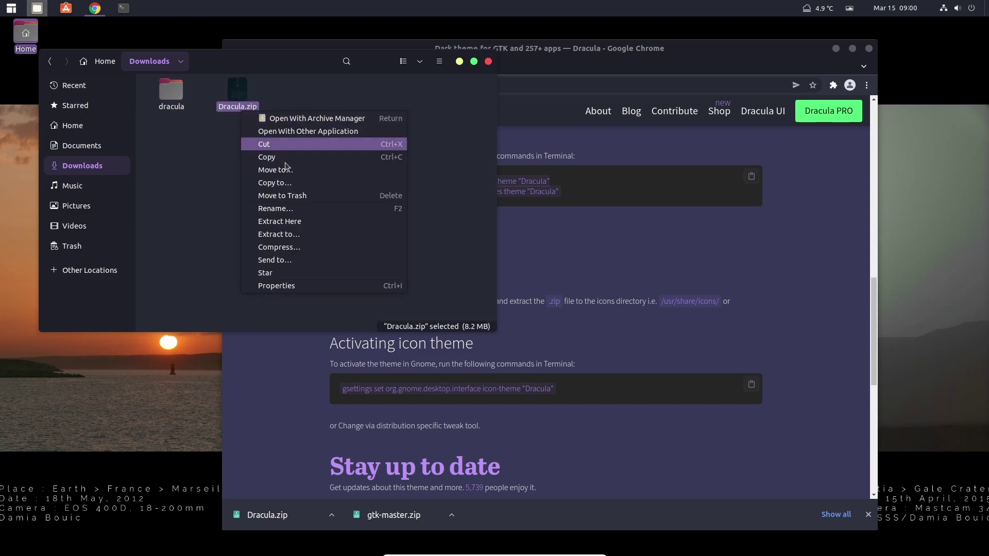
left_click(300, 220)
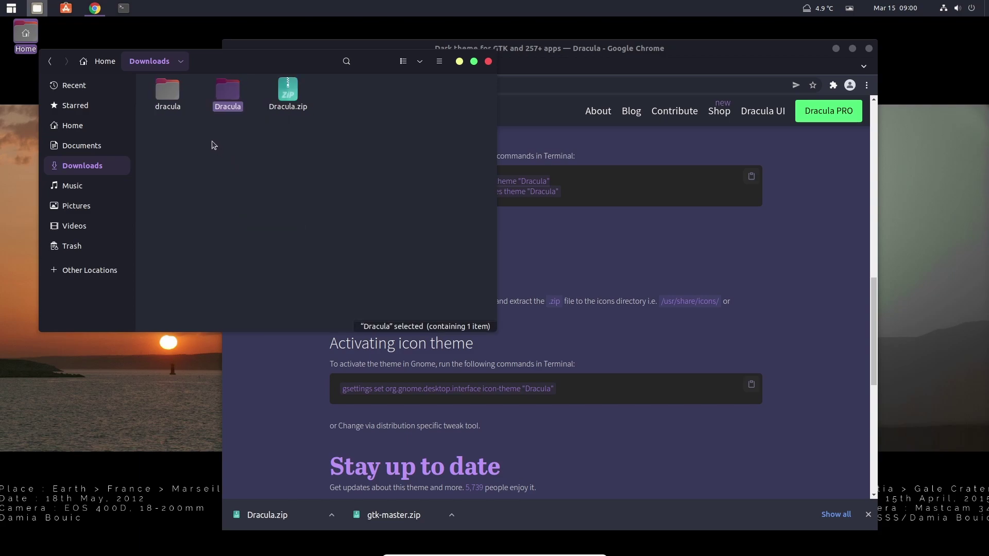
right_click(226, 94)
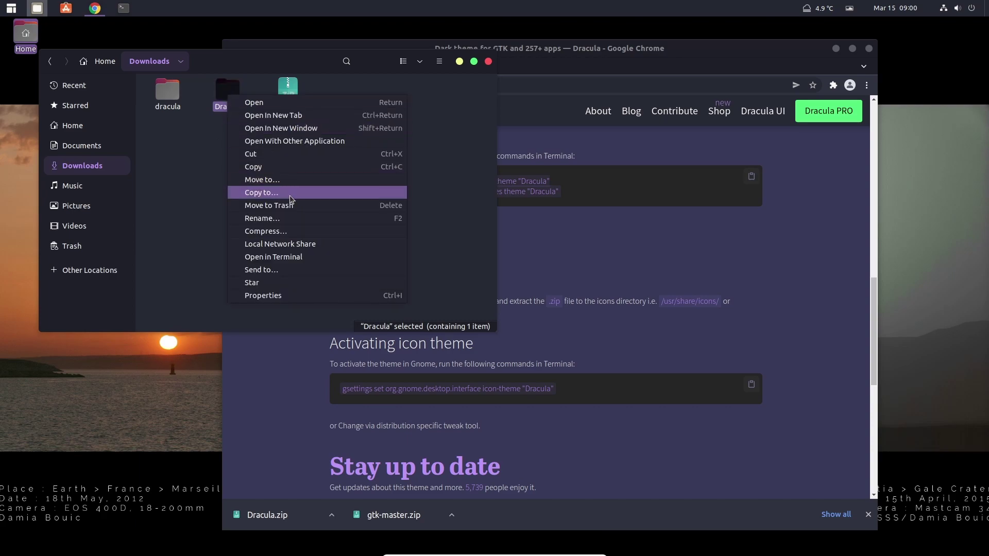
left_click(289, 195)
Rename Dracula.zip to Dracula-icon.zip.
right_click(237, 104)
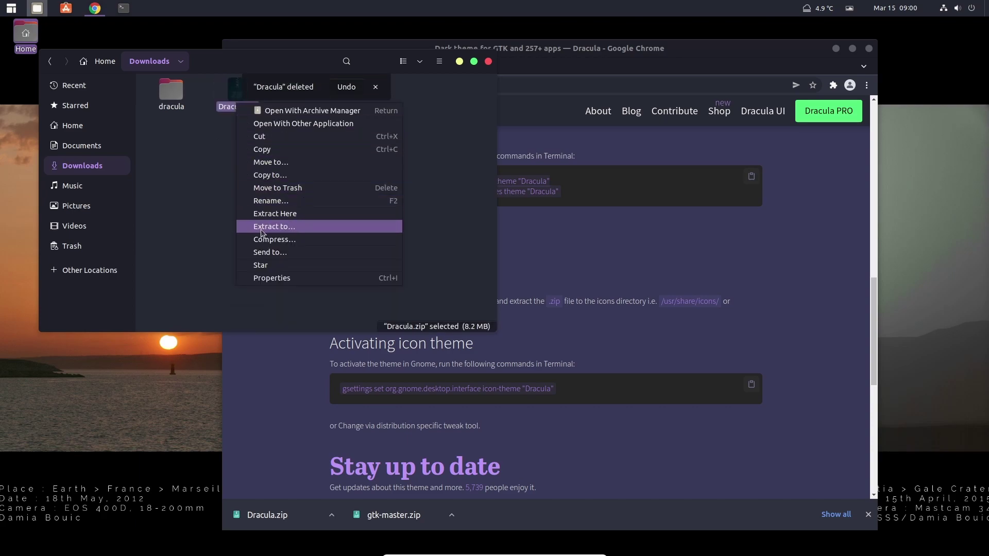
left_click(266, 203)
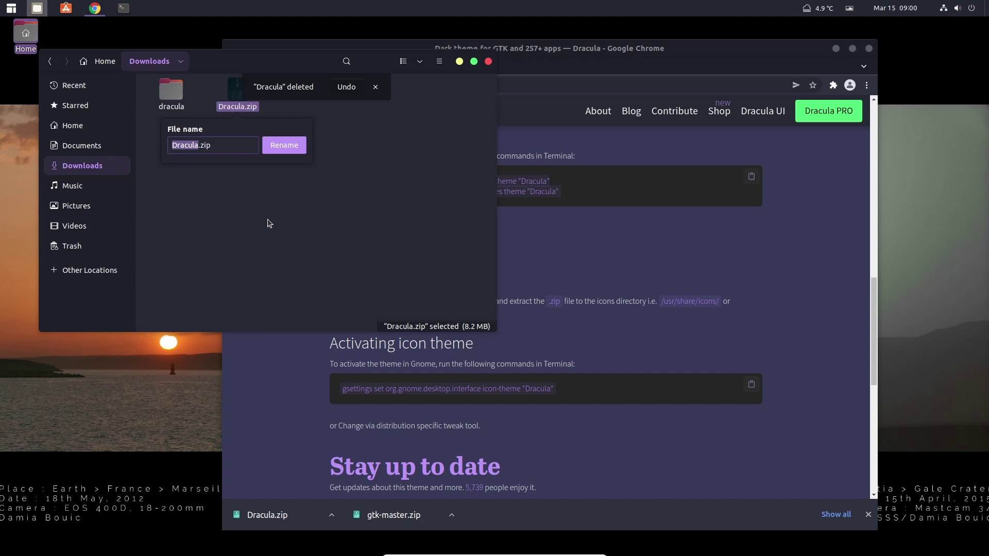
key("Right")
type("-icn")
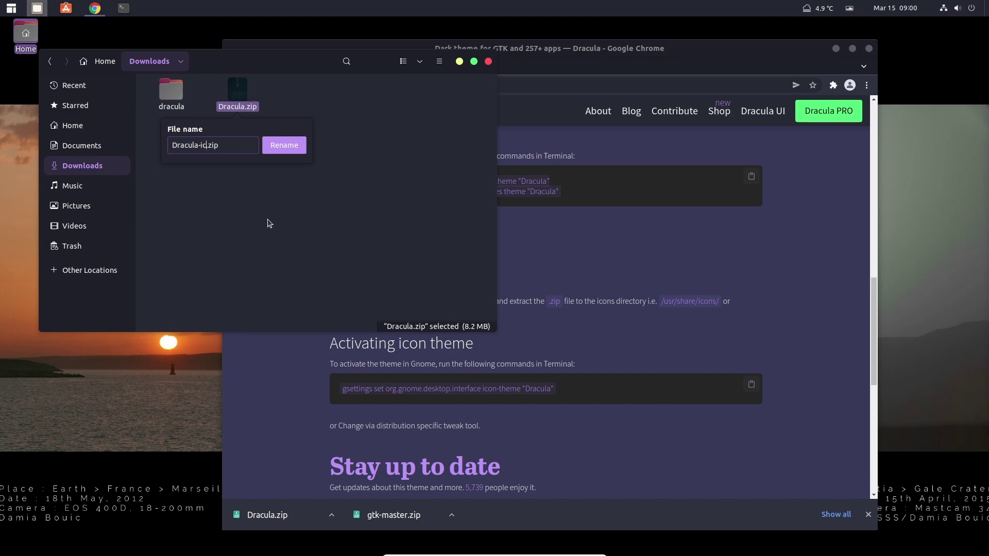
key("Return")
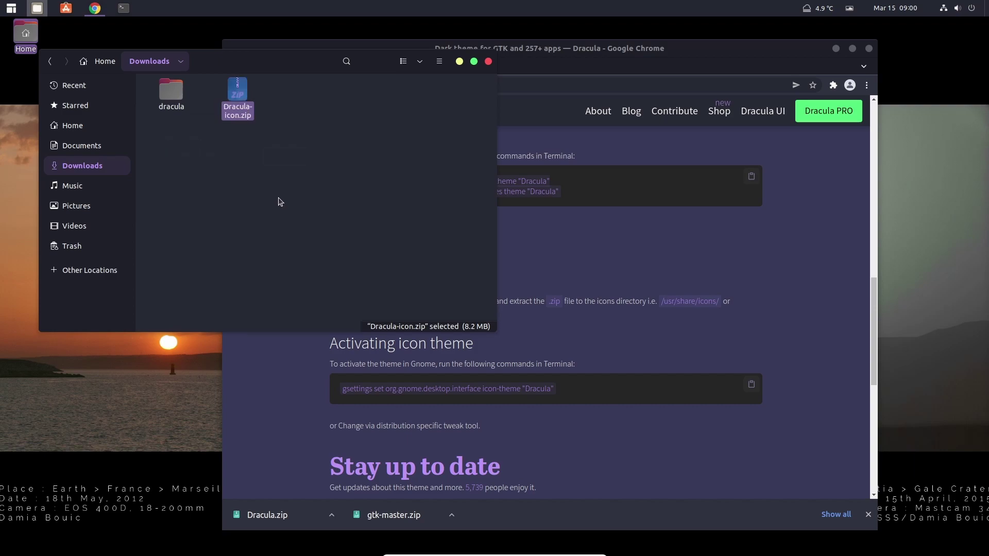
Extract Dracula-icon.zip into a Dracula-icon folder and trash the archive.
right_click(233, 112)
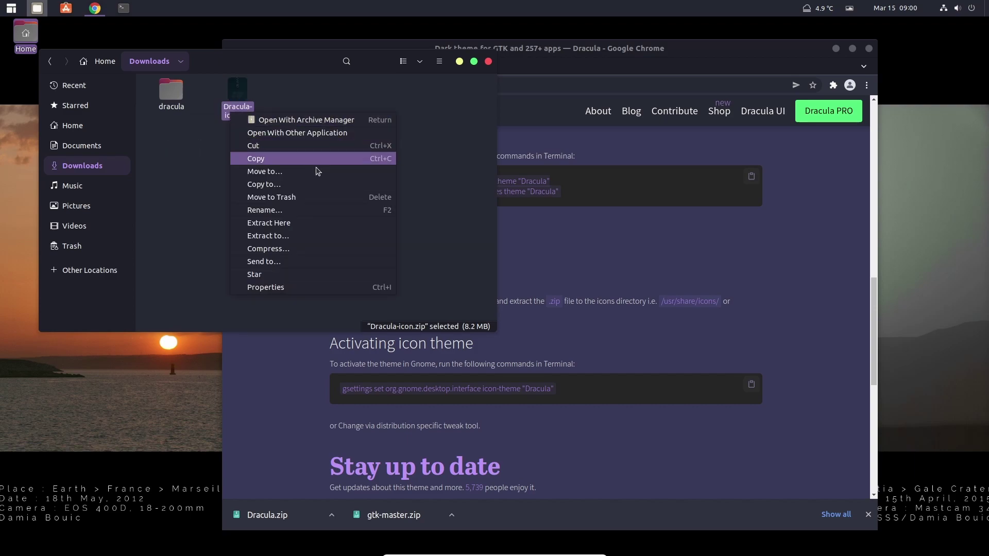
left_click(320, 222)
right_click(291, 108)
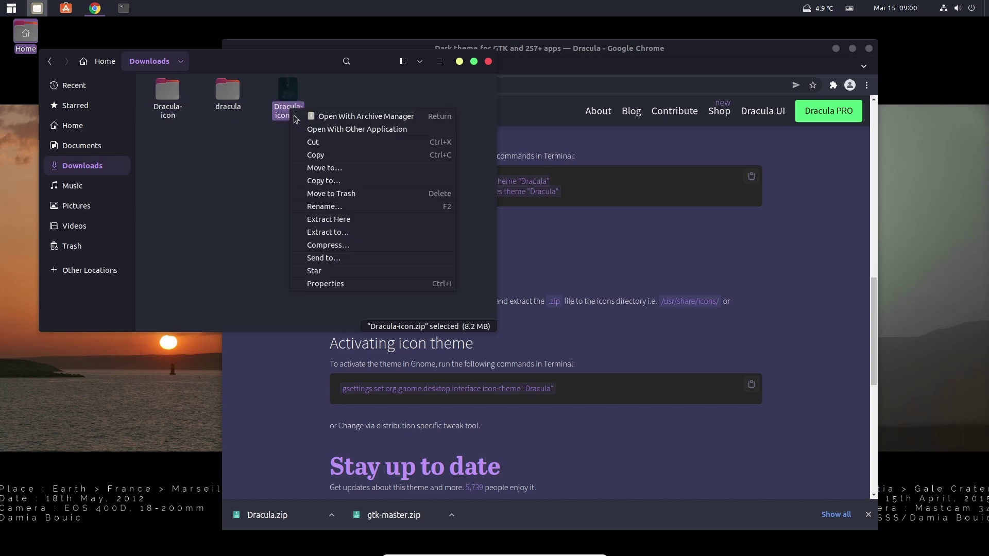
left_click(332, 193)
Inside the Dracula-icon folder, rename the inner Dracula folder to Dracula-icon.
double_click(167, 92)
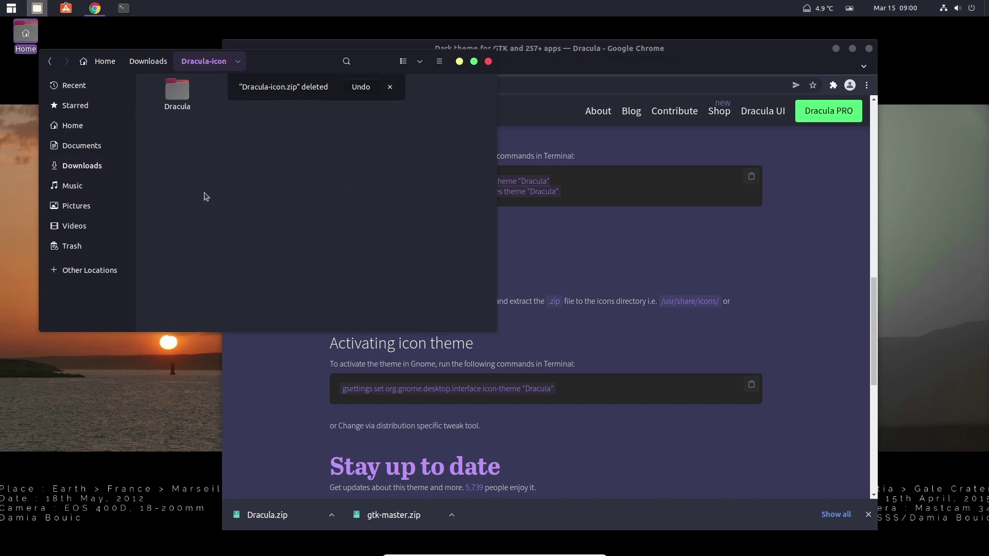
double_click(184, 94)
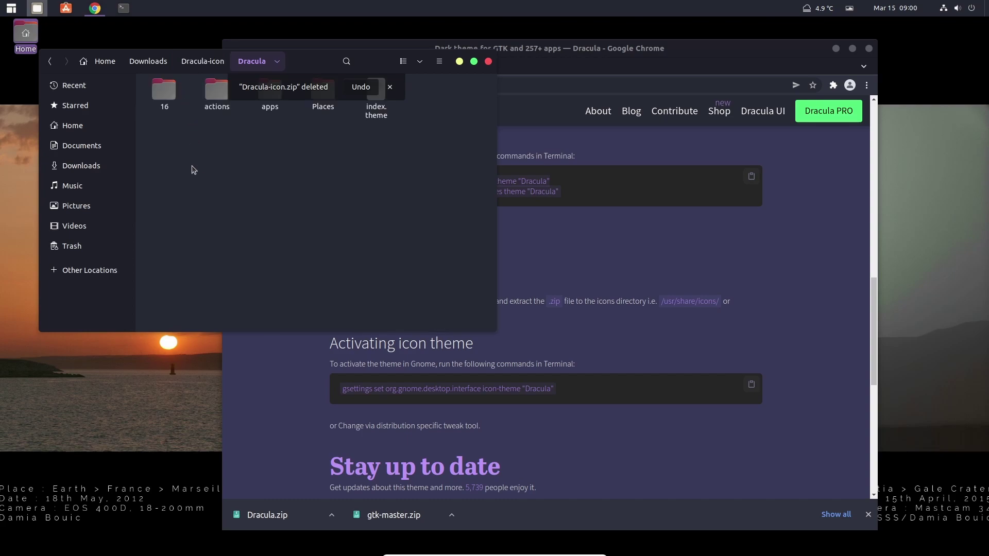
left_click(51, 62)
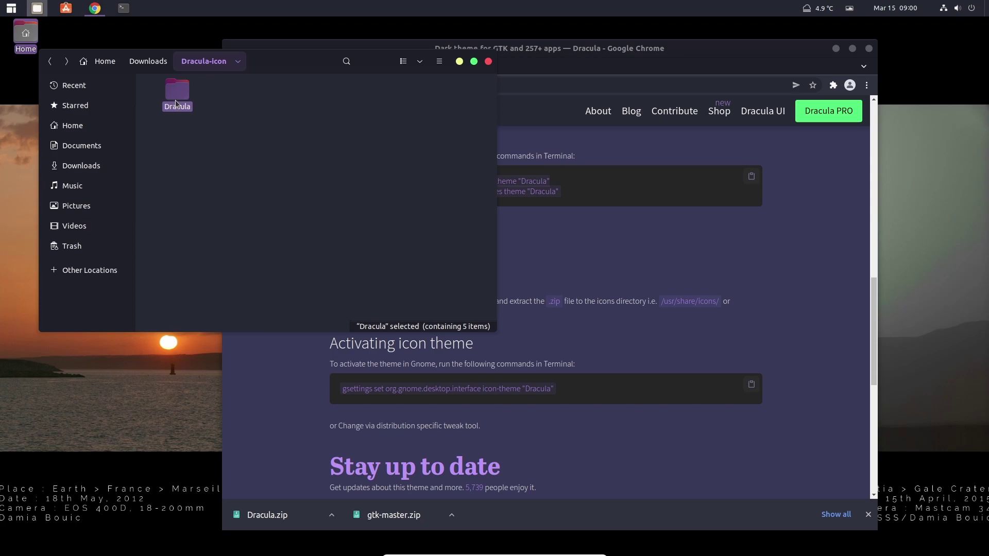
right_click(175, 100)
left_click(239, 225)
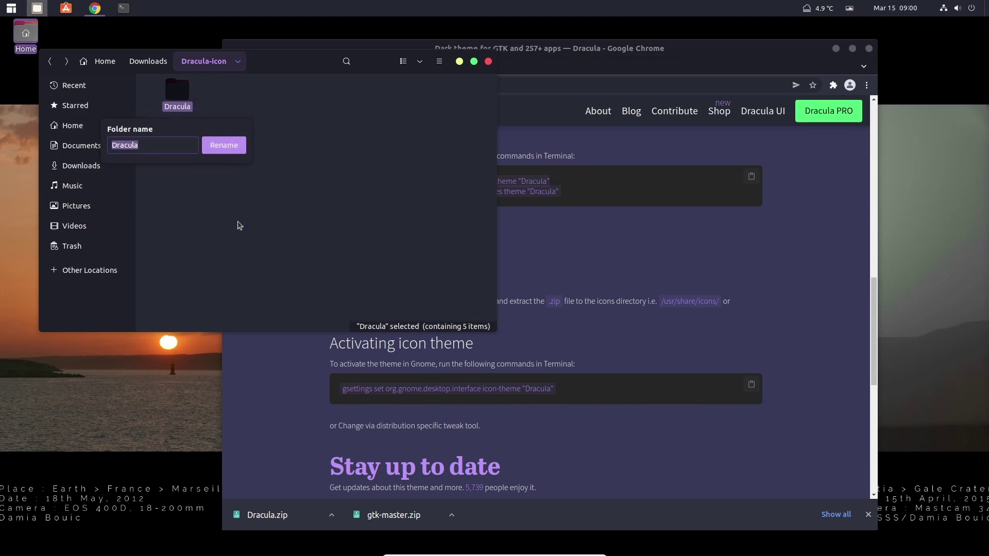
key("End")
type("-icon")
key("Return")
Reopen the inner Dracula-icon folder to view 16, actions, apps, Places and index.theme.
left_click(148, 66)
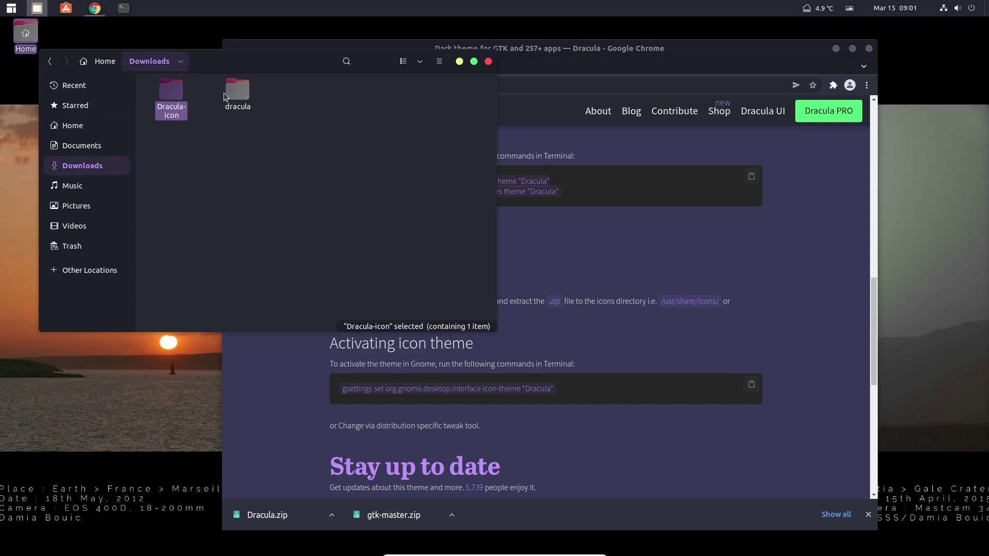
double_click(171, 116)
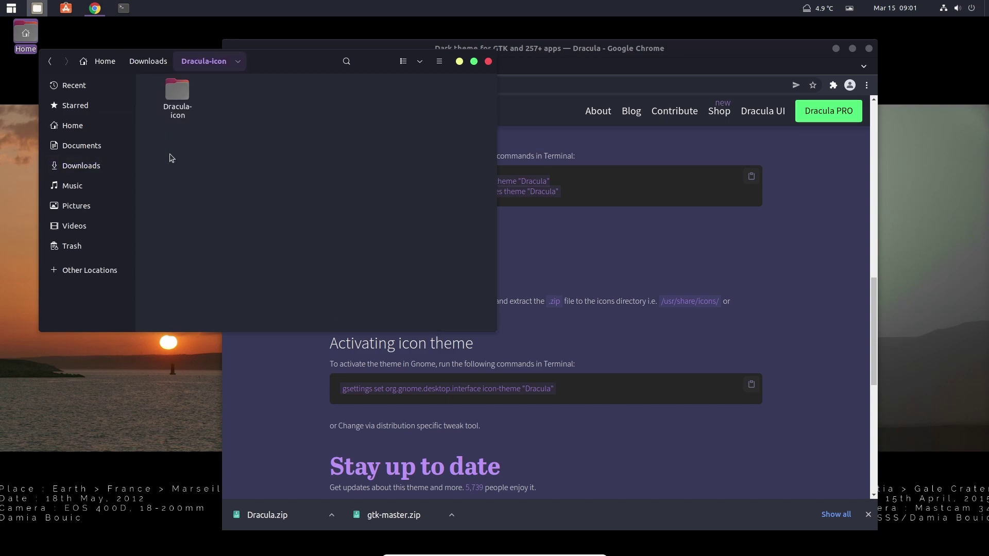
left_click(181, 90)
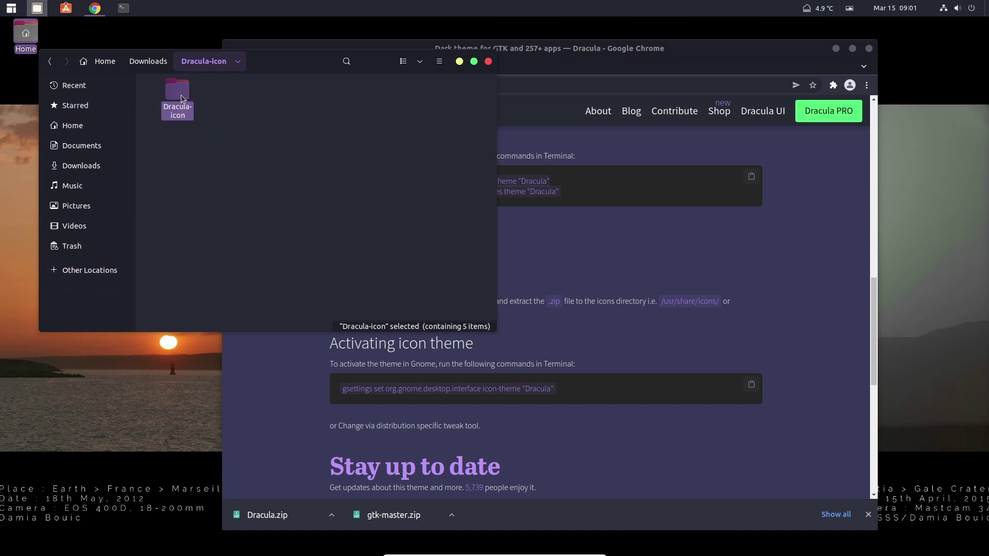
double_click(181, 92)
left_click_drag(350, 162, 157, 81)
left_click(373, 126)
Open a terminal in the Dracula-icon folder and start Midnight Commander as root with 'sudo mc'.
key("alt+Left")
right_click(380, 145)
left_click(411, 206)
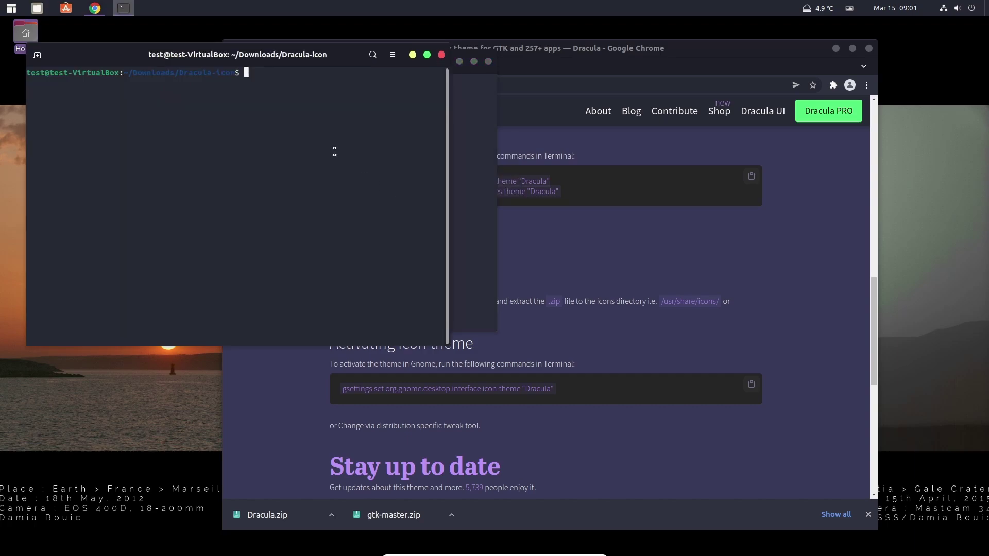
left_click_drag(346, 67, 366, 148)
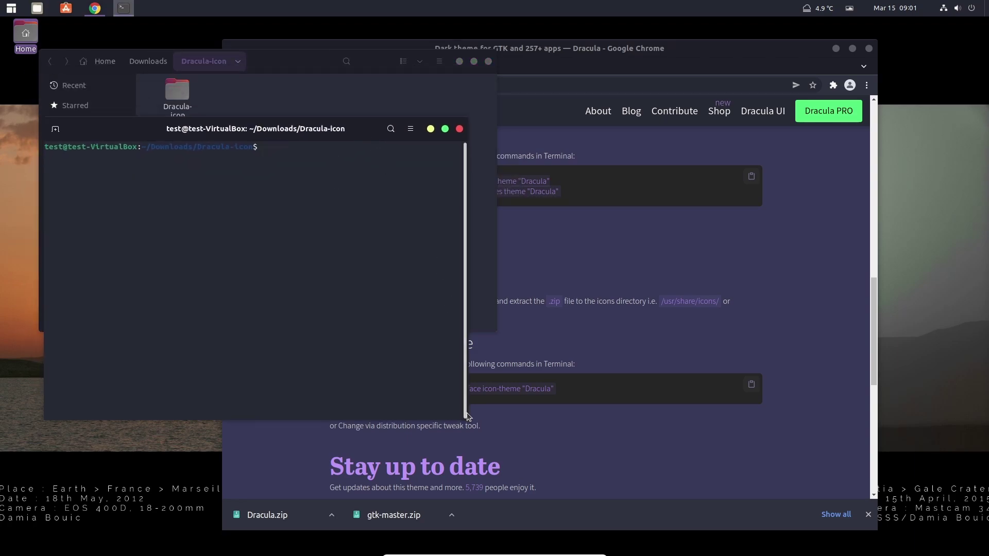
left_click_drag(466, 417, 684, 441)
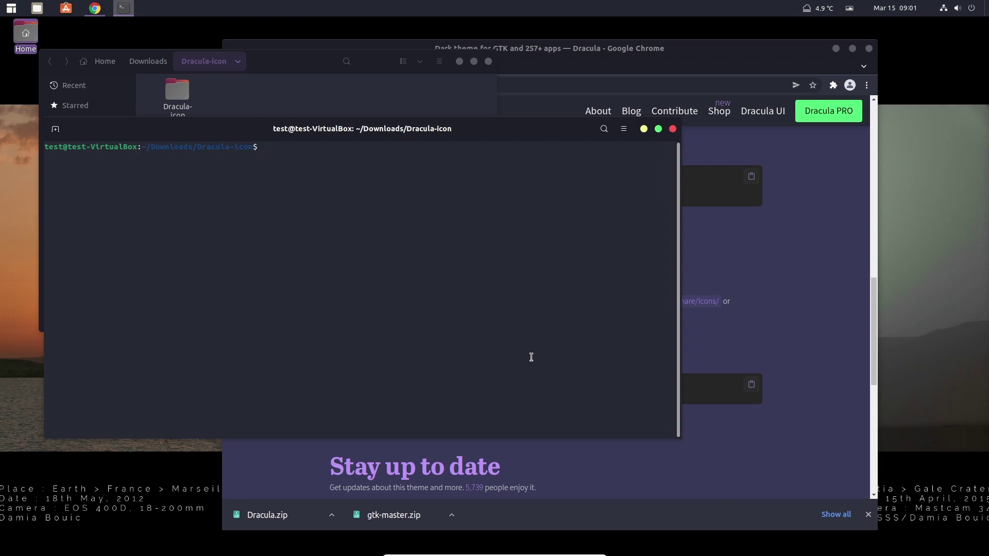
type("sudo mc")
key("Return")
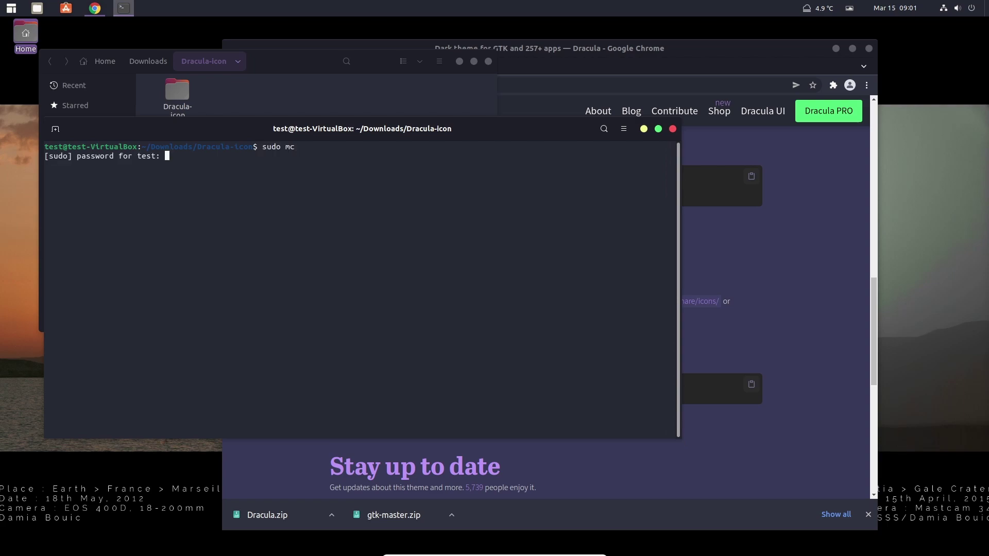
key("Return")
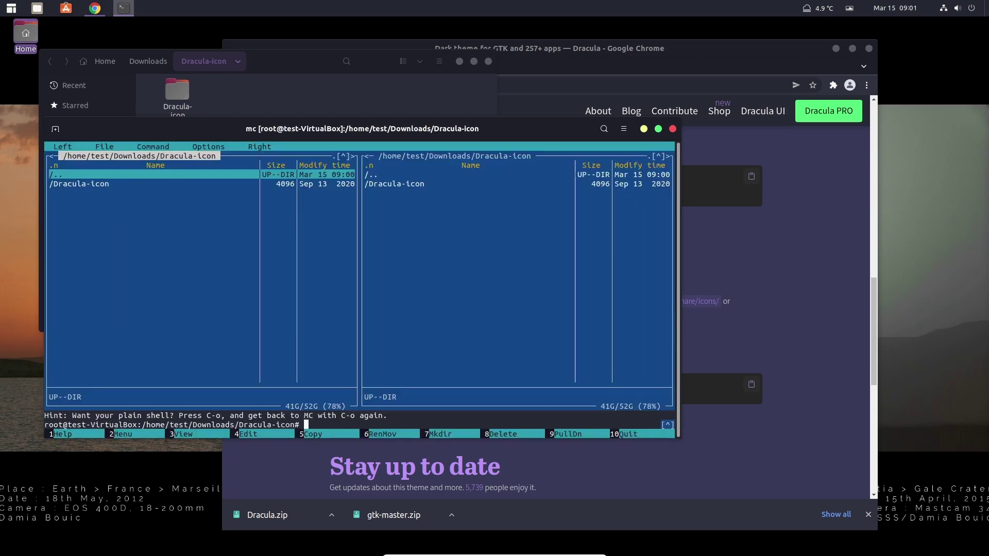
In mc's right panel, climb from Downloads up to the root directory.
key("Tab")
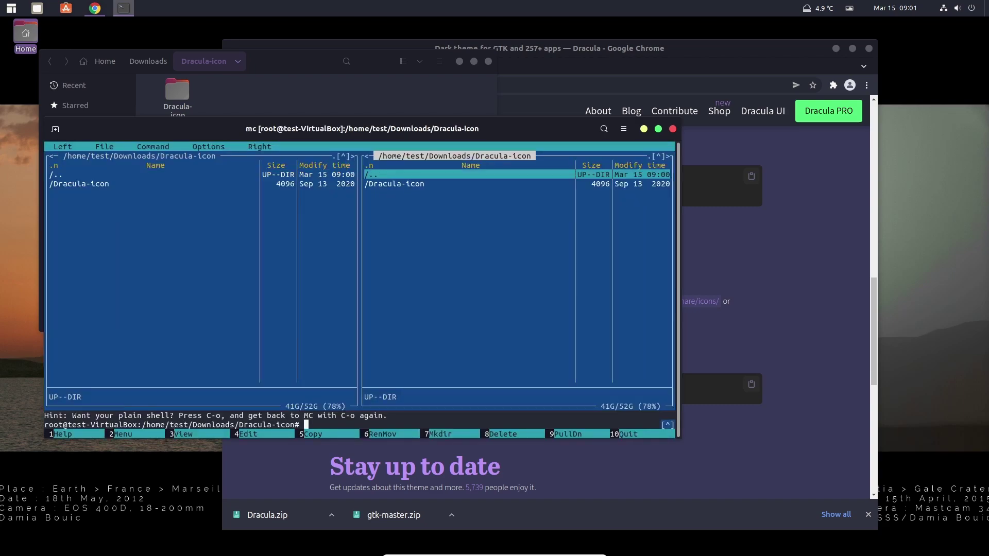
key("Return")
key("Up")
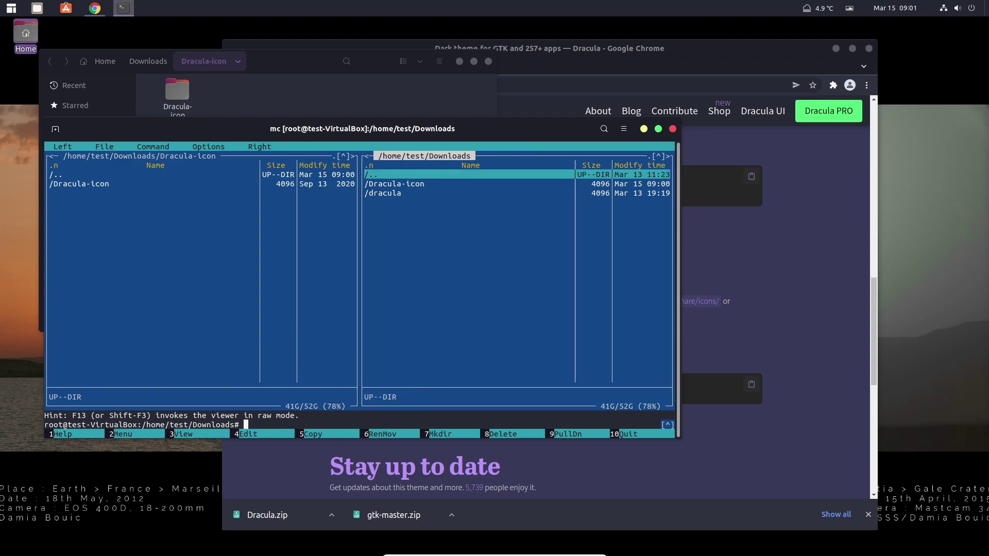
key("Return")
key("Home")
key("Return")
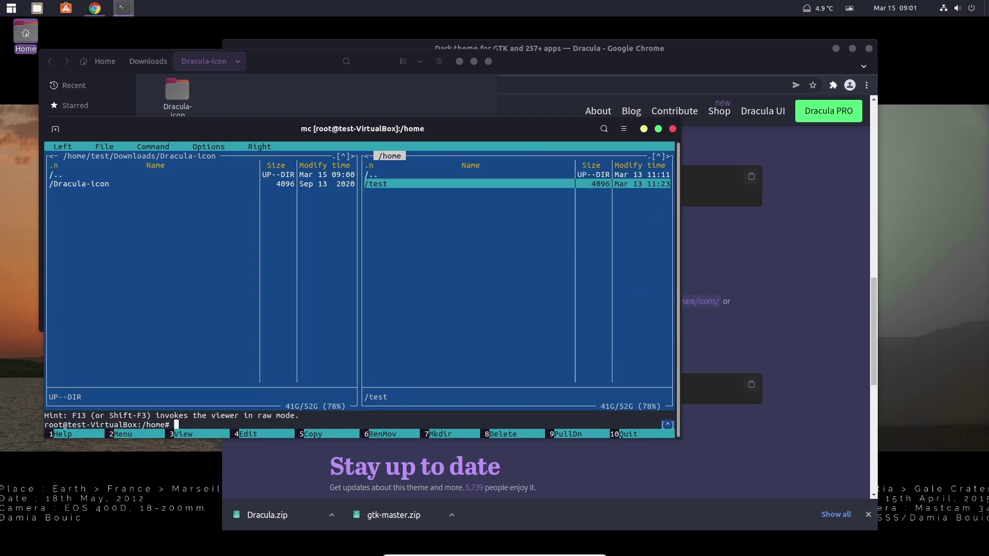
key("Up")
key("Return")
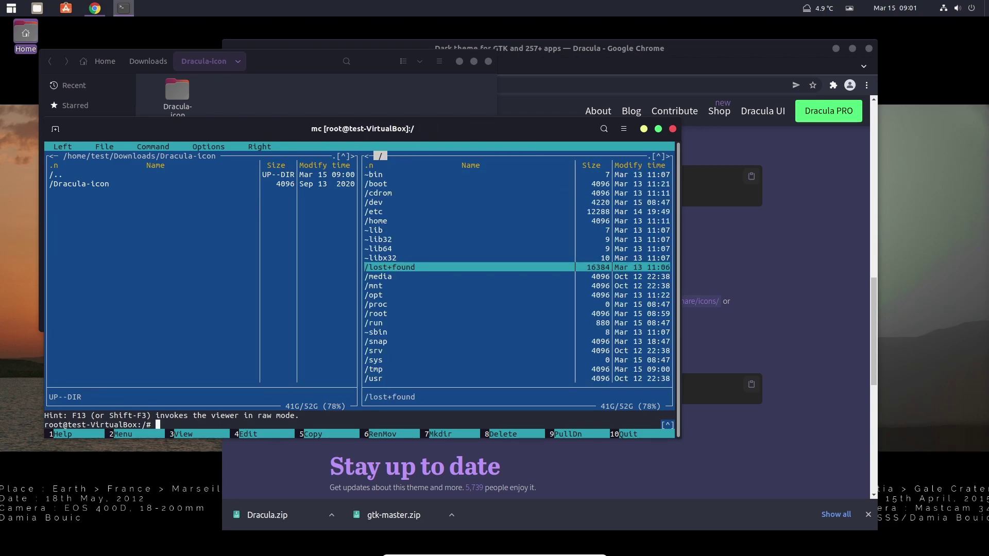
Descend from root into /usr and then /usr/share in the right panel.
key("Down")
key("Down")
key("Down")
key("Down")
key("Down")
key("Down")
key("Down")
key("Down")
key("Down")
key("Down")
key("Down")
key("Down")
key("Down")
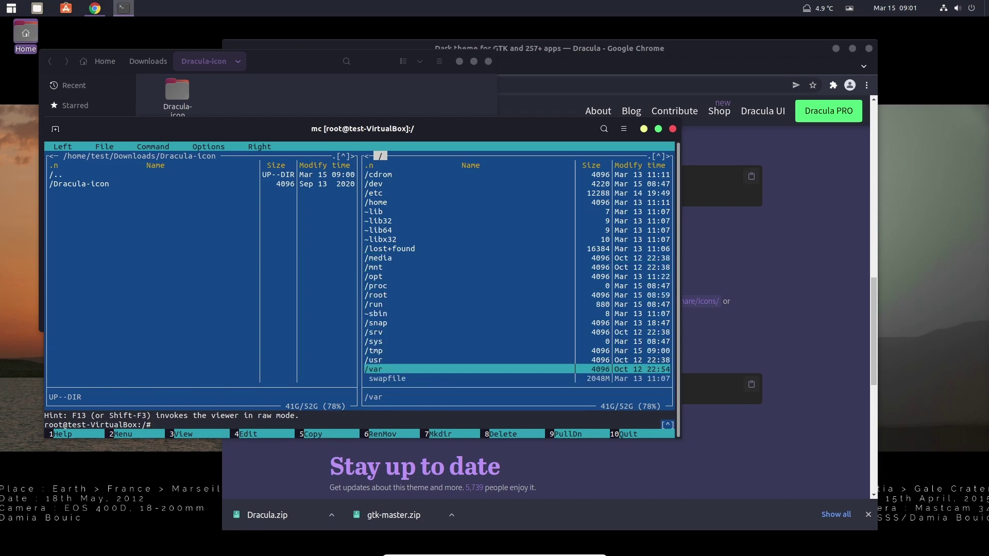
key("Up")
key("Return")
key("Down")
key("Down")
key("Down")
key("Down")
key("Down")
key("Down")
key("Down")
key("Down")
key("Down")
key("Down")
key("Down")
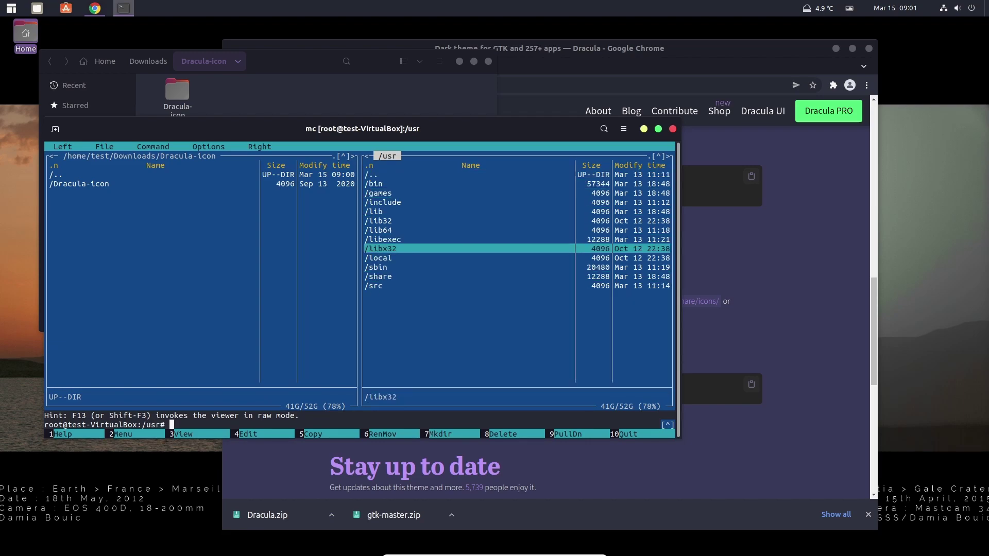
key("Return")
key("Down")
key("Down")
key("Down")
key("Down")
key("Down")
key("Down")
key("Down")
key("Down")
key("Down")
key("Down")
key("Down")
key("Down")
key("Down")
key("Down")
key("Down")
key("Down")
key("Down")
key("Down")
key("Down")
key("Down")
key("Down")
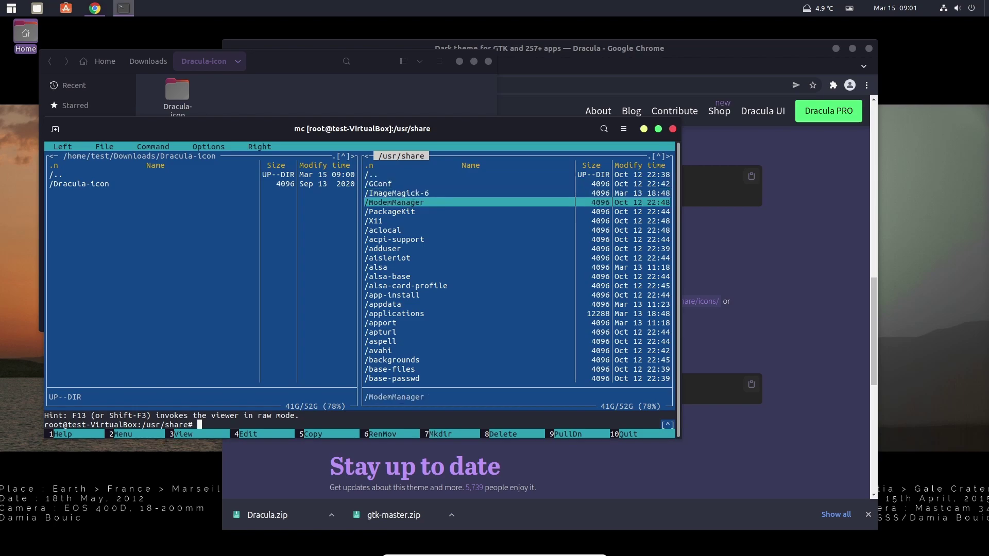
key("Down")
key("Down")
key("Down")
key("Down")
key("Down")
key("Down")
key("Down")
key("Down")
key("Down")
key("Down")
key("Down")
key("Down")
key("Down")
key("Down")
key("Down")
key("Down")
key("Down")
key("Down")
key("Down")
key("Down")
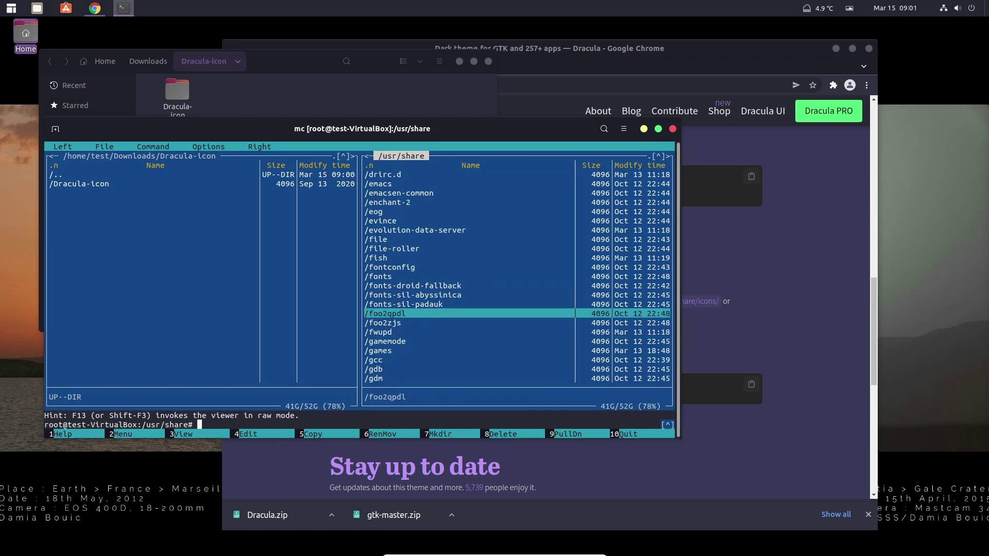
Enter /usr/share/icons, copy the Dracula-icon folder into it with F5, then quit mc.
key("Return")
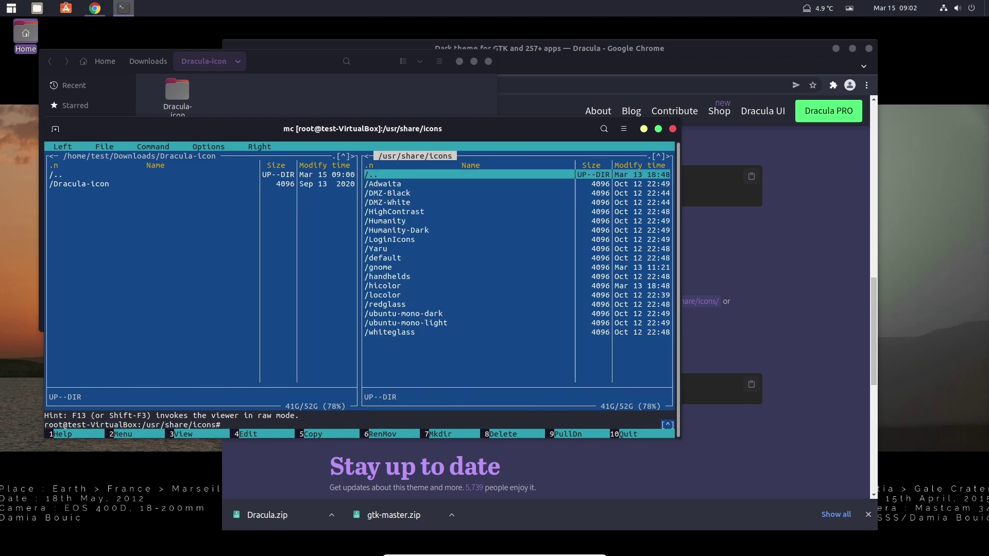
key("Tab")
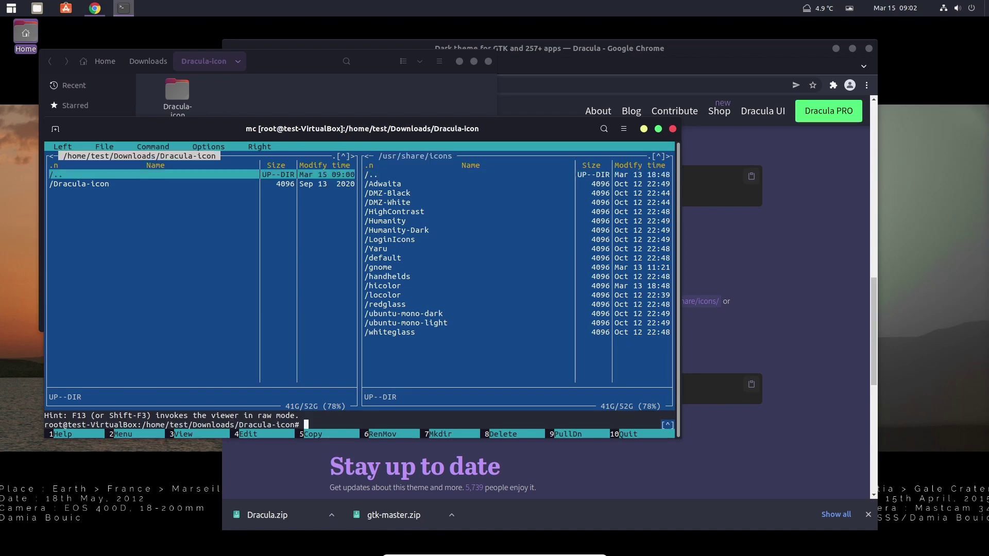
key("Down")
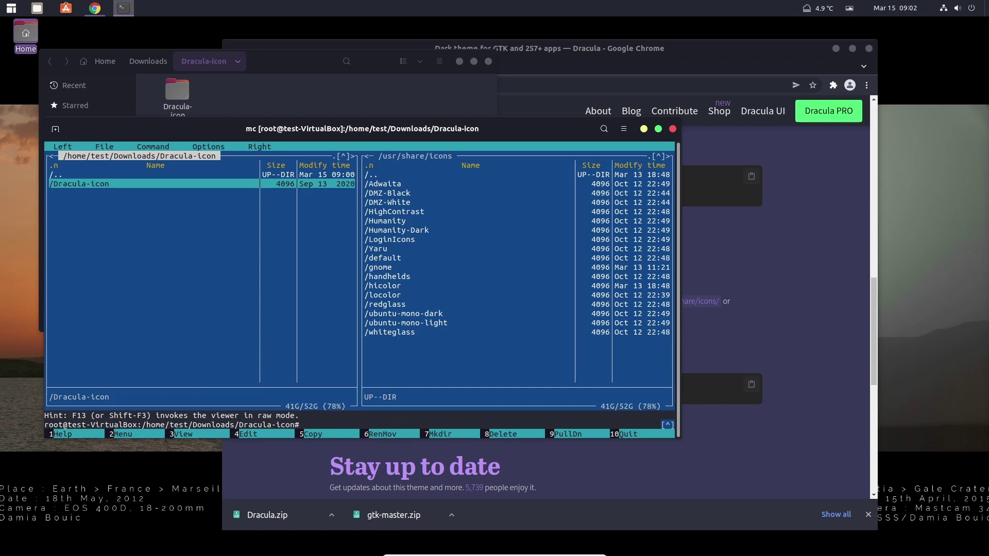
key("F5")
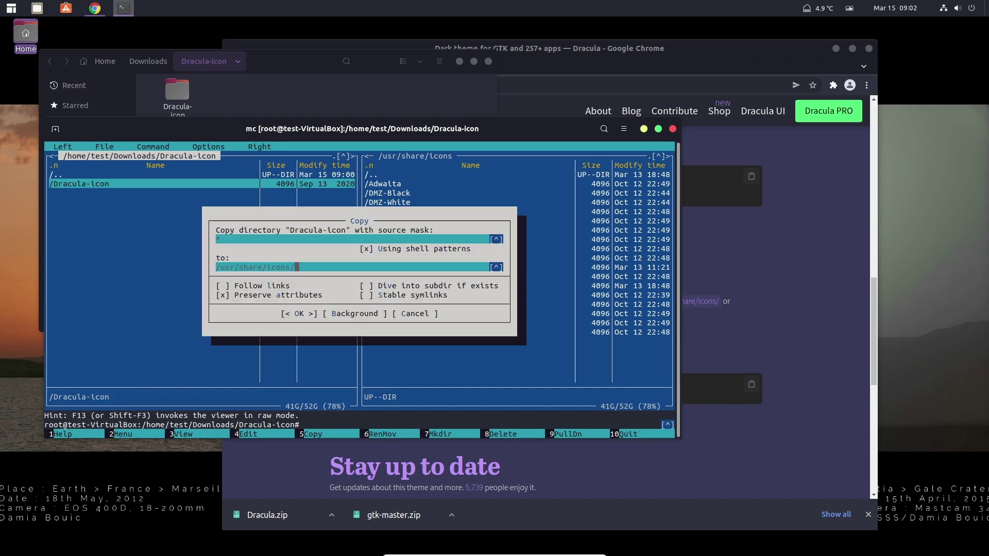
key("Tab")
key("Tab")
key("Tab")
key("Tab")
key("Return")
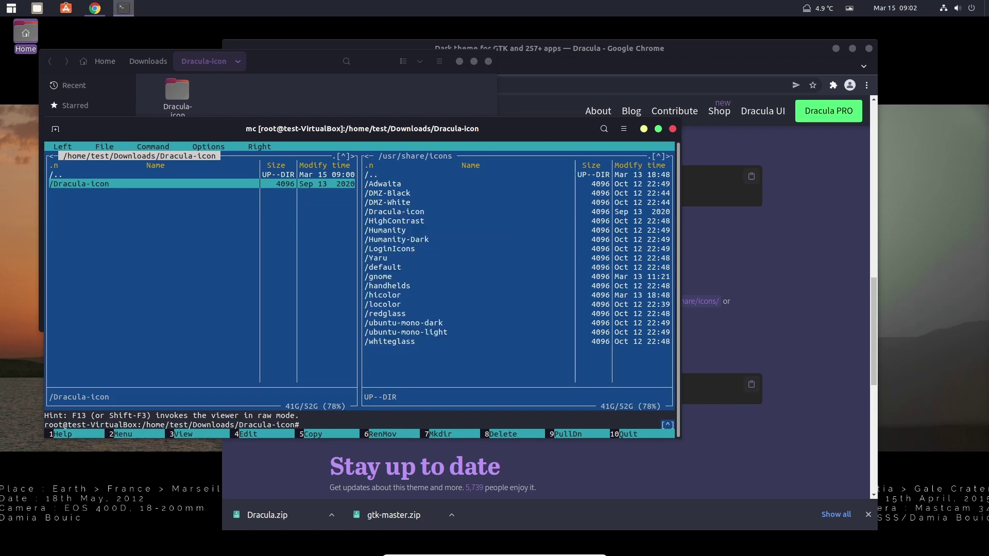
key("F10")
key("alt+Tab")
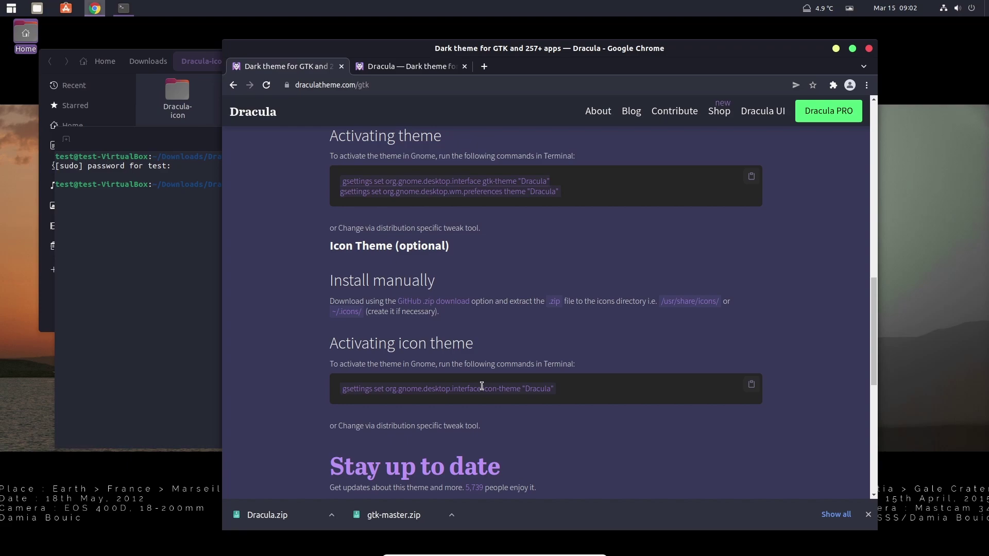
Launch GNOME Tweaks from the applications launcher, then close it again.
left_click(139, 281)
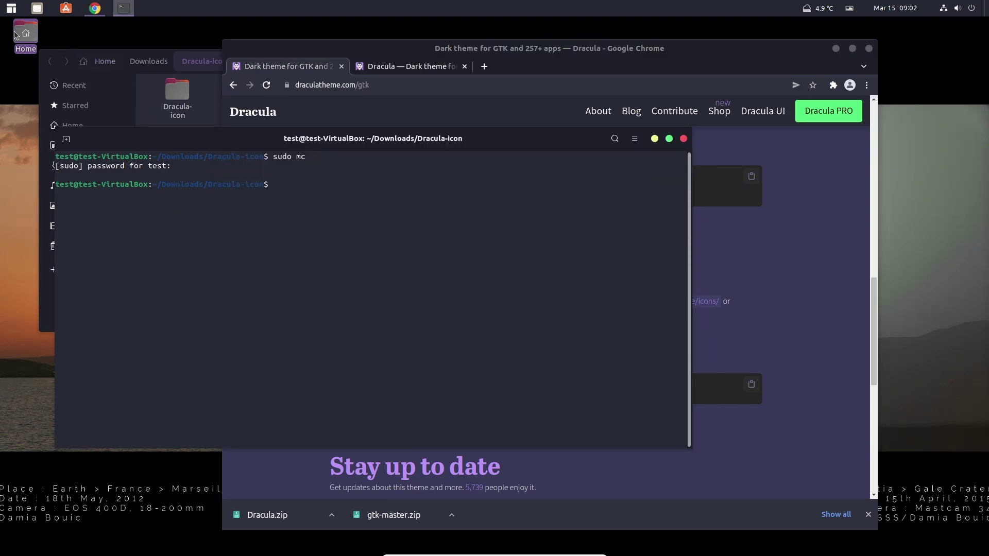
left_click(11, 8)
scroll(131, 206, "down", 5)
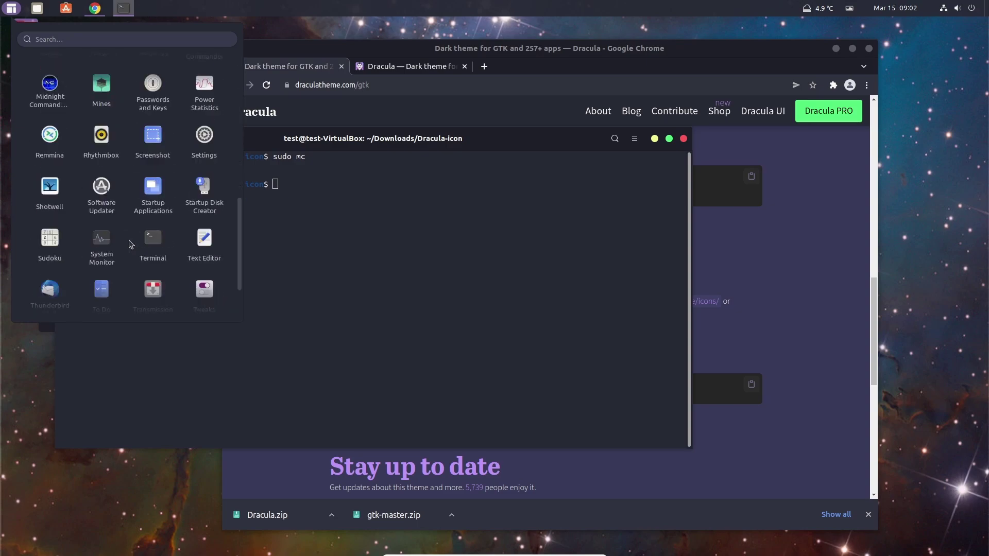
scroll(134, 247, "down", 1)
left_click(201, 250)
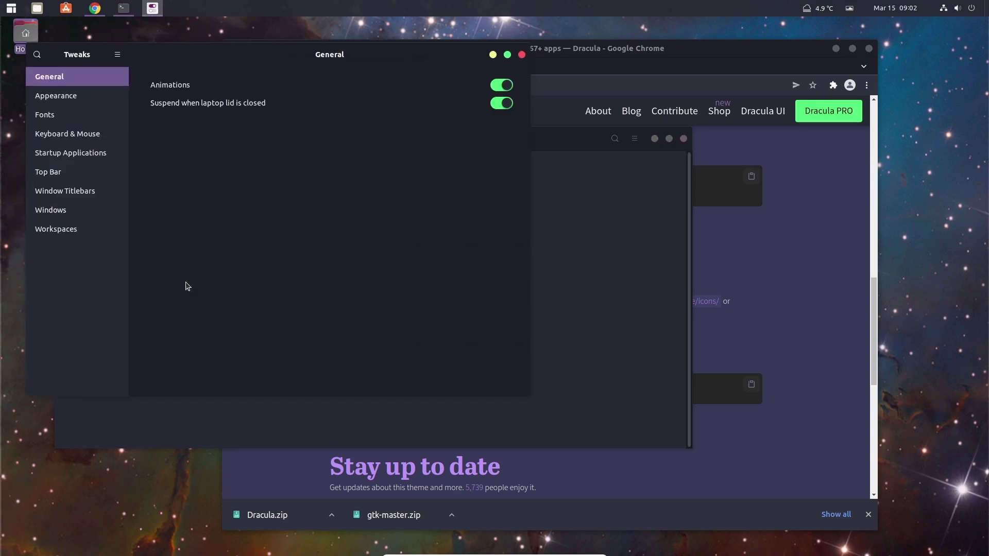
left_click(521, 55)
Copy the Dracula icon-theme gsettings command from the Chrome page and highlight the theme name.
left_click(799, 363)
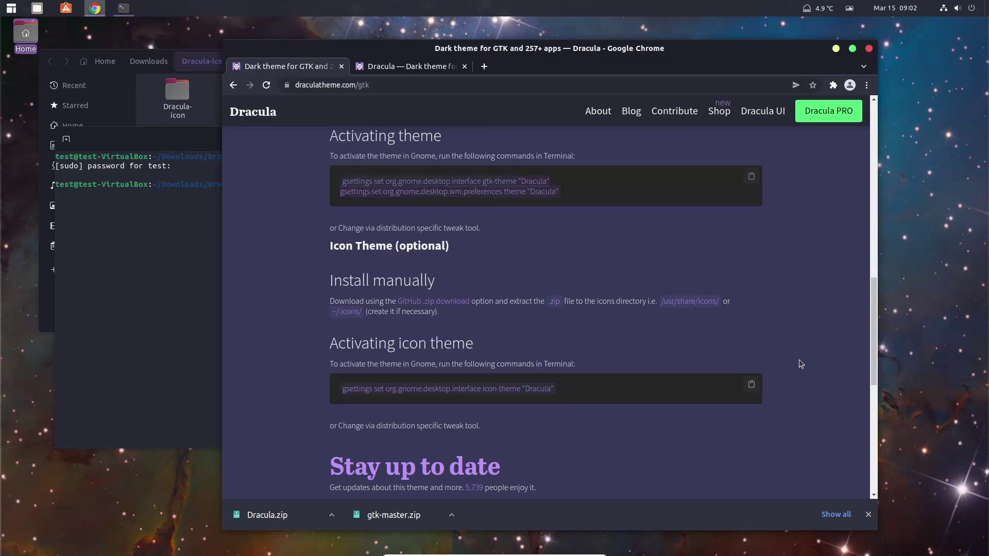
left_click(753, 389)
left_click_drag(525, 390, 545, 389)
left_click(12, 9)
scroll(188, 246, "down", 10)
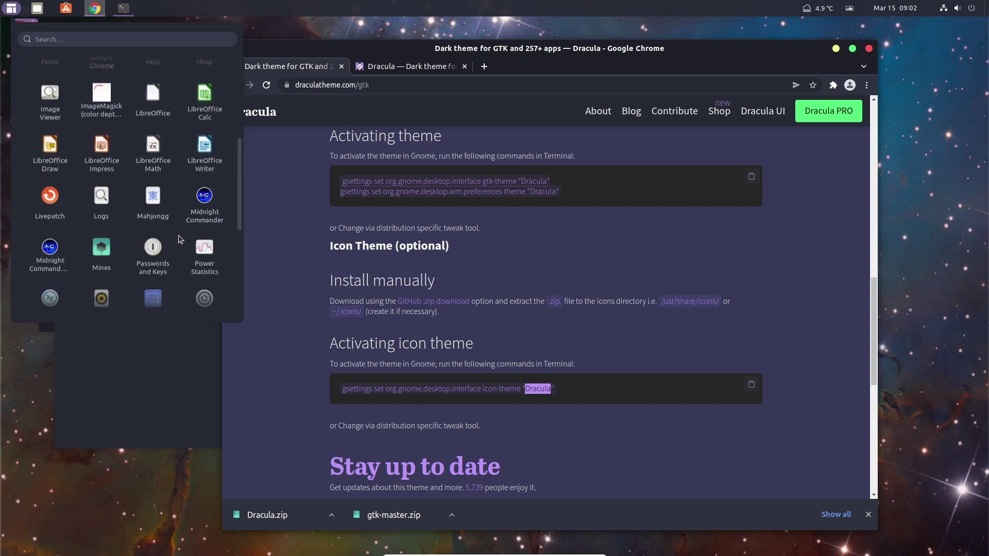
In Tweaks Appearance, set Icons to Dracula-icon, leave Cursor on Yaru, and close Tweaks.
left_click(197, 276)
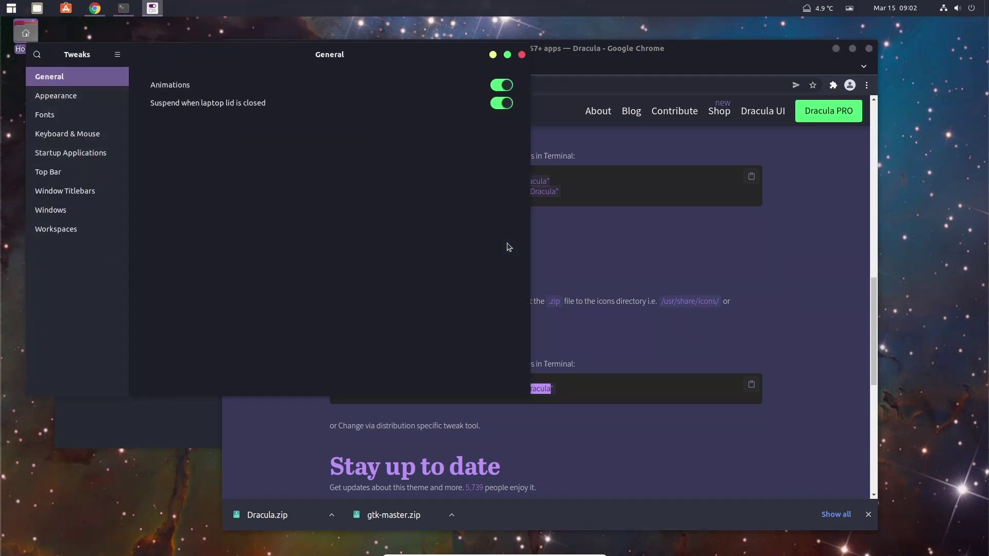
left_click(82, 96)
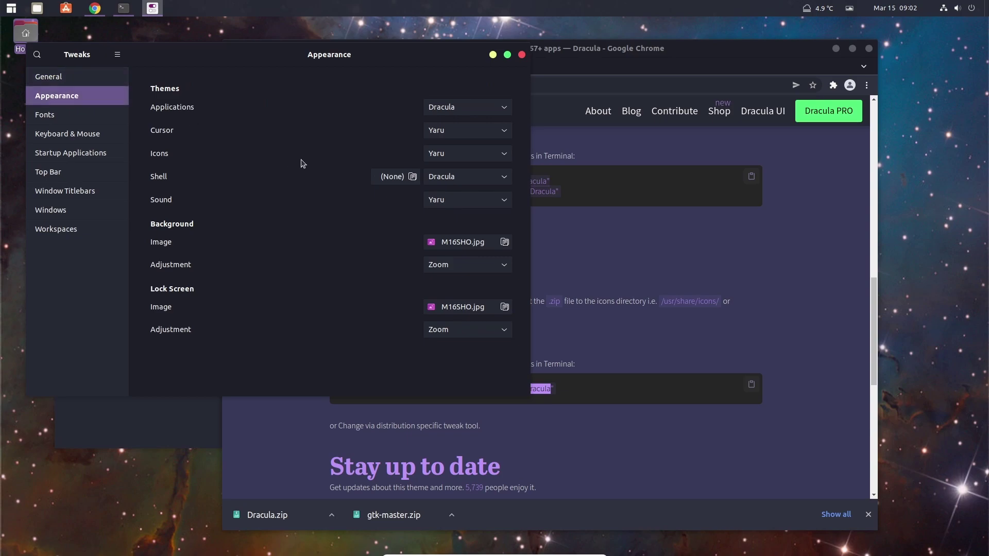
left_click(446, 156)
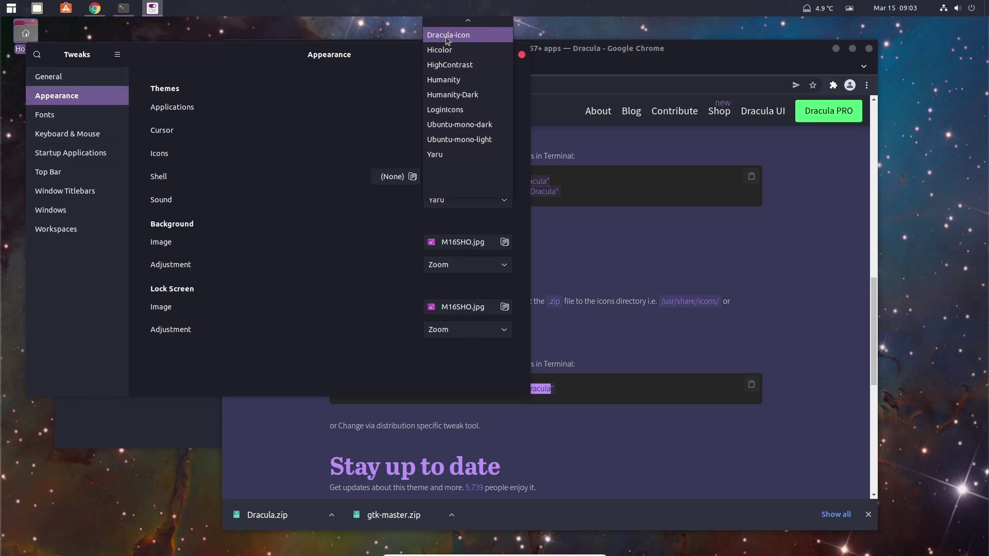
left_click(464, 37)
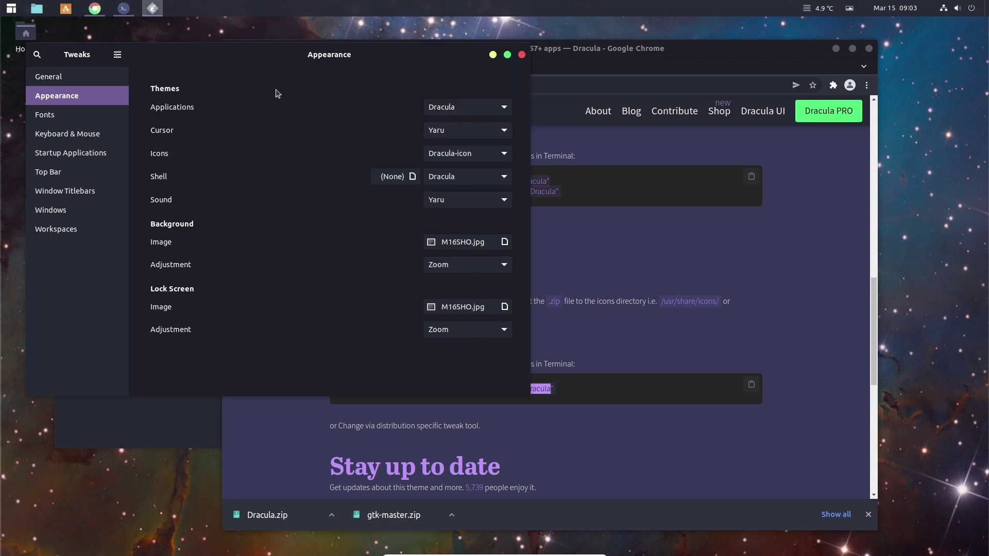
left_click(441, 131)
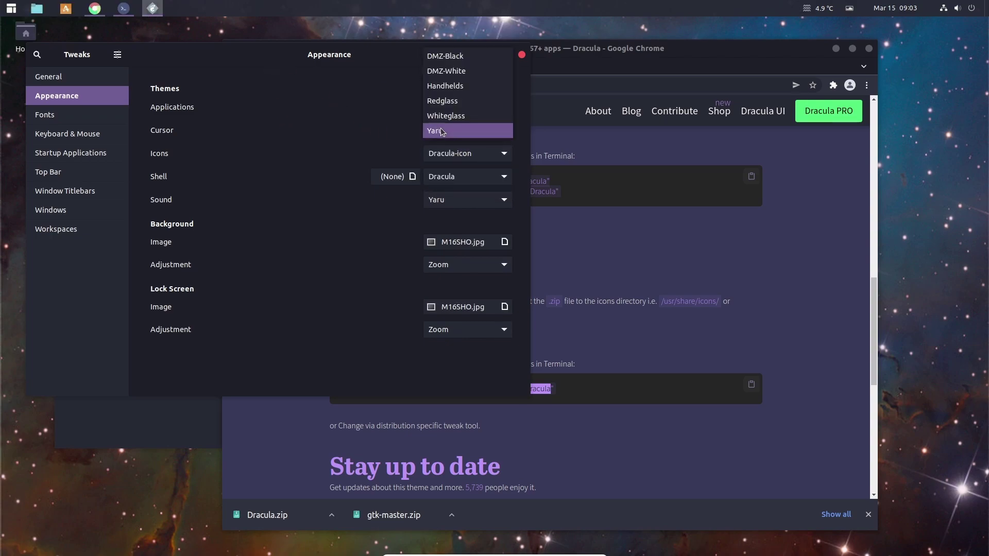
left_click(442, 131)
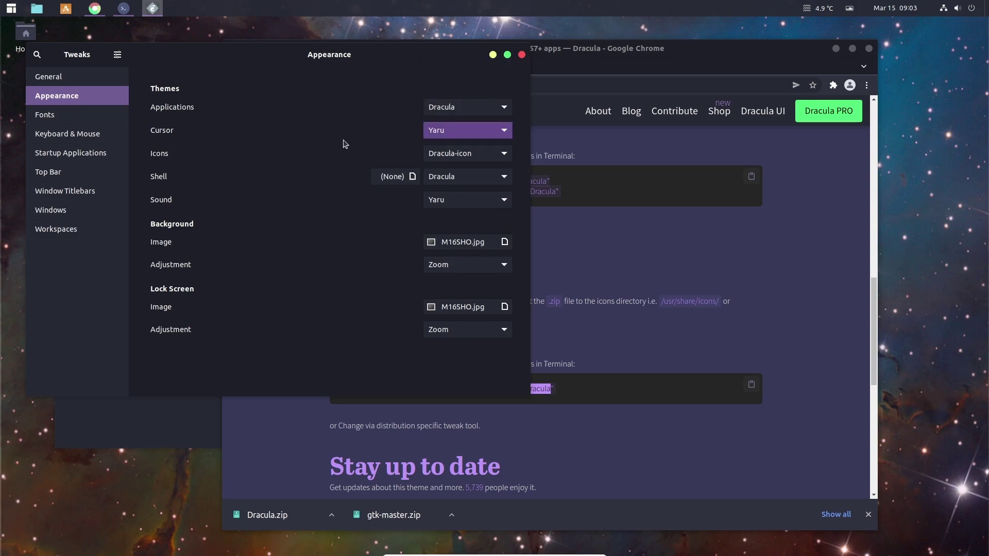
left_click(522, 55)
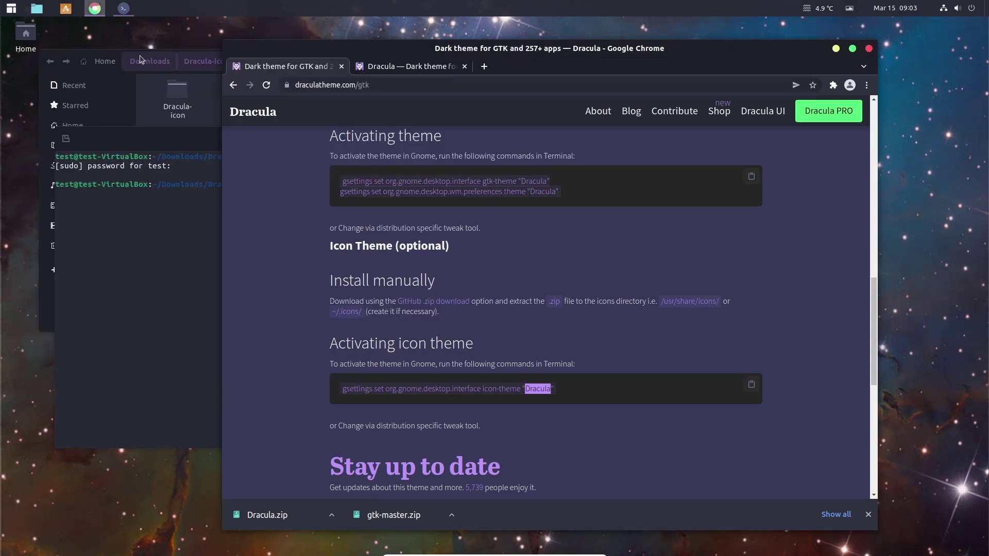
Minimize Chrome, move the terminal and file manager aside, and expand the system menu's Power Off / Log Out options.
left_click(836, 48)
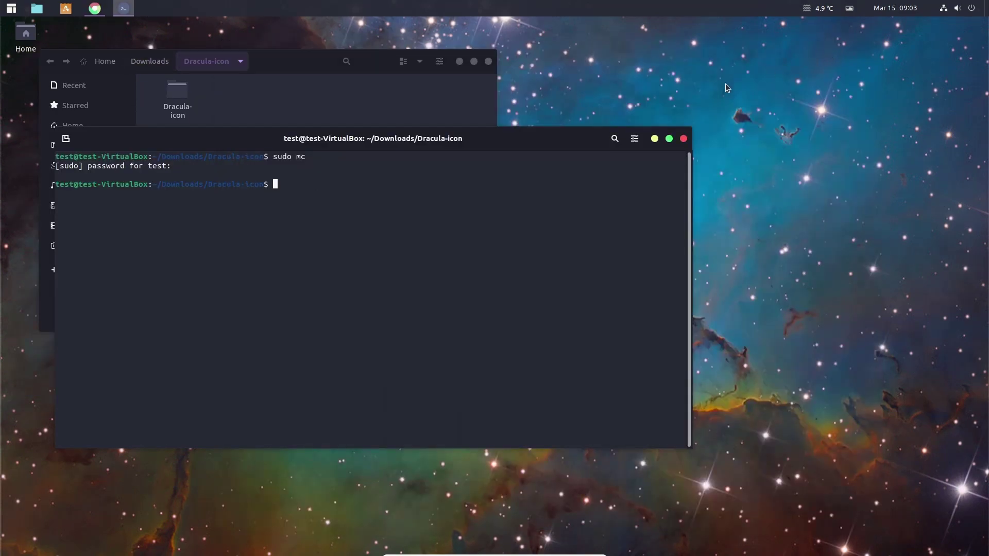
left_click_drag(498, 145, 706, 217)
left_click_drag(317, 66, 374, 79)
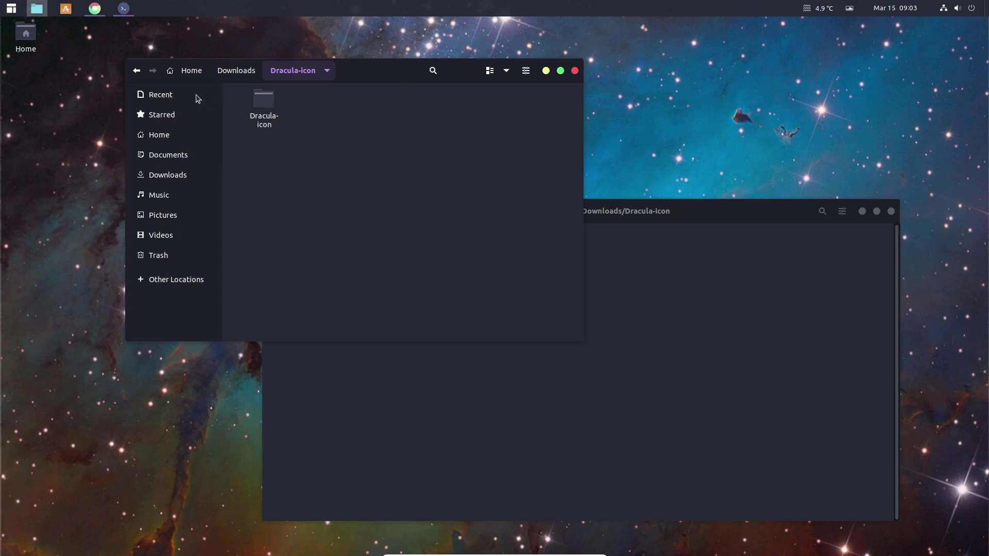
left_click(11, 8)
left_click(11, 8)
left_click(957, 7)
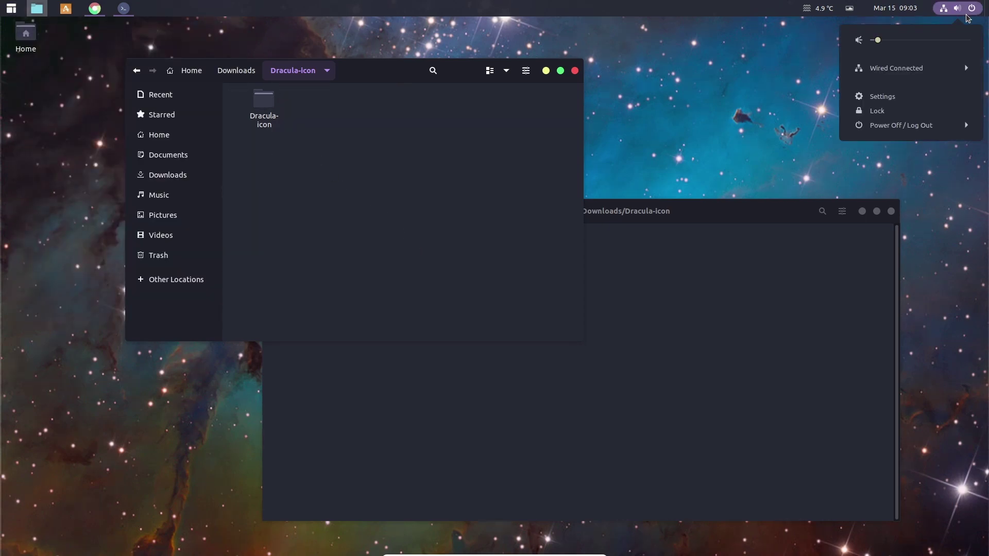
left_click(920, 125)
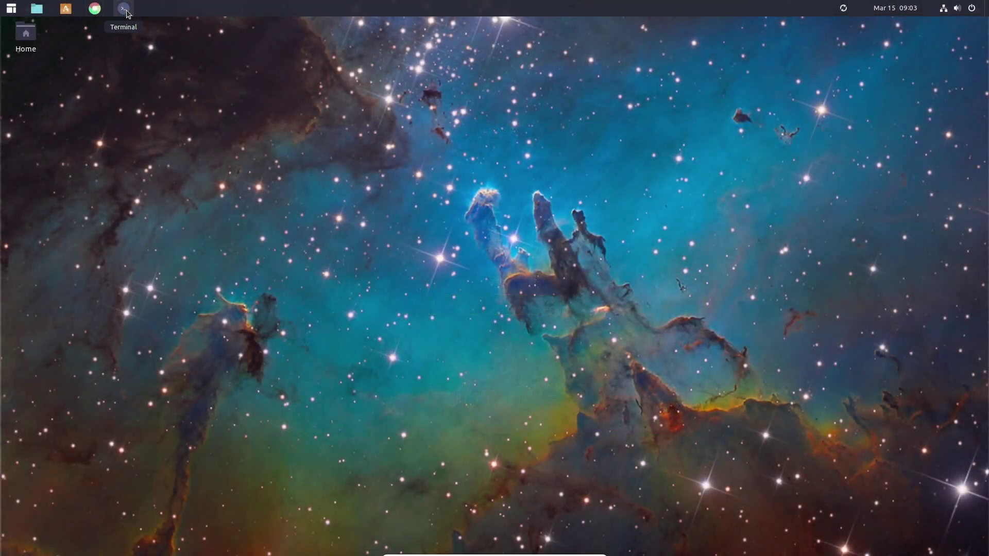
Open Home then Downloads in Files, briefly selecting the Dracula-icon and dracula folders.
double_click(27, 33)
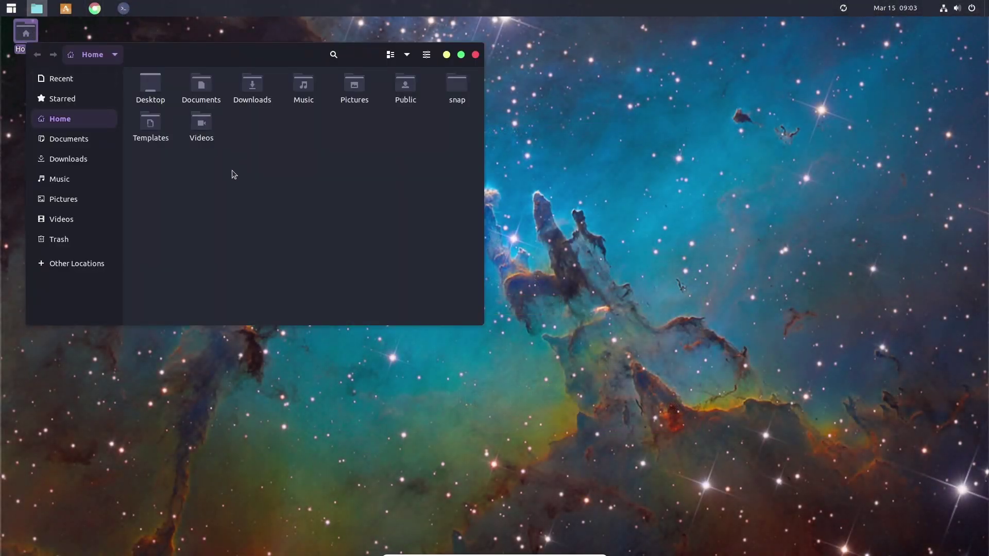
left_click_drag(261, 51, 496, 139)
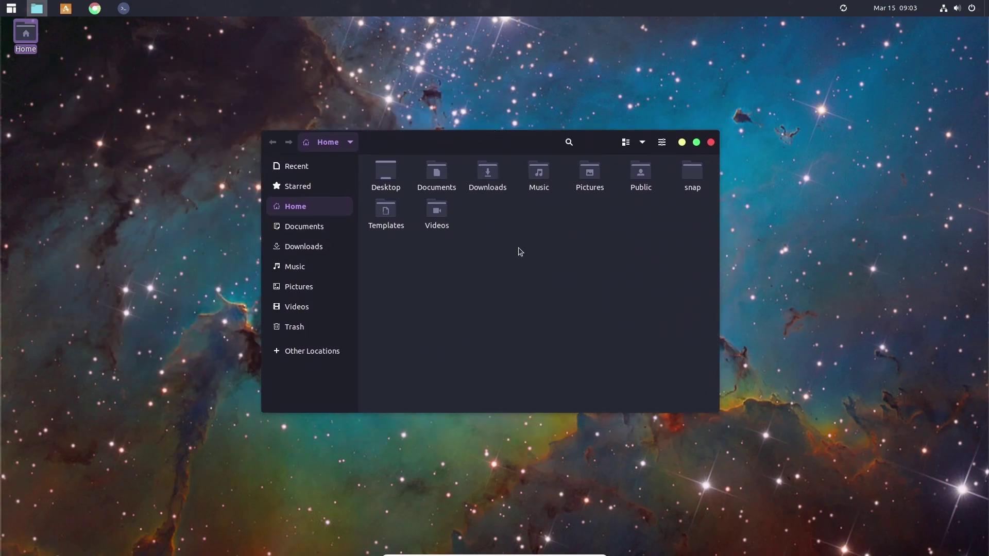
double_click(488, 177)
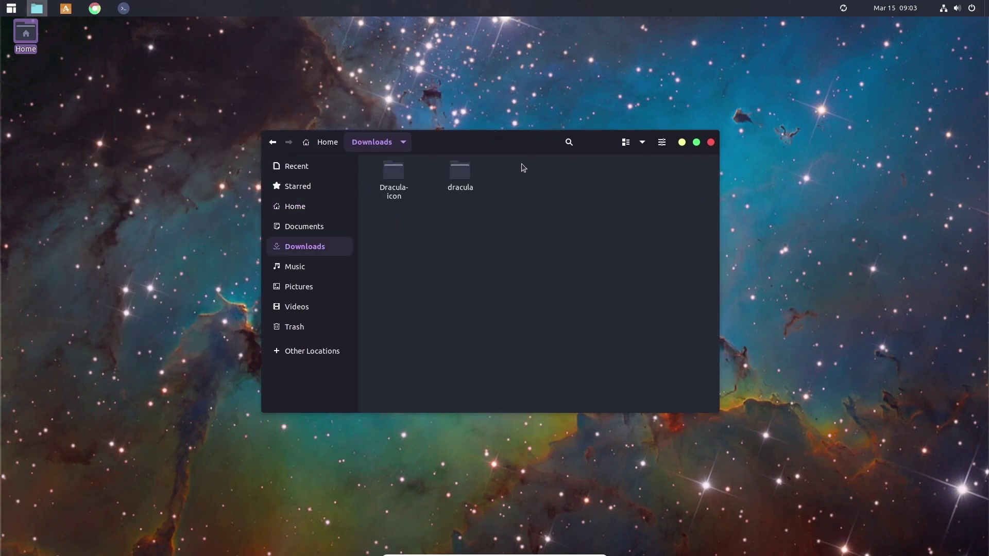
left_click_drag(491, 148, 441, 156)
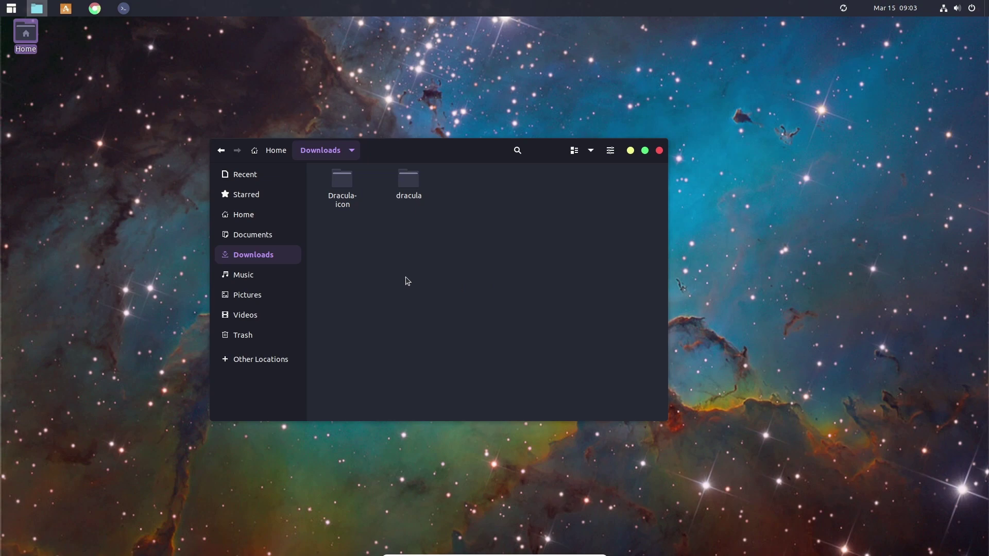
left_click_drag(402, 245, 346, 183)
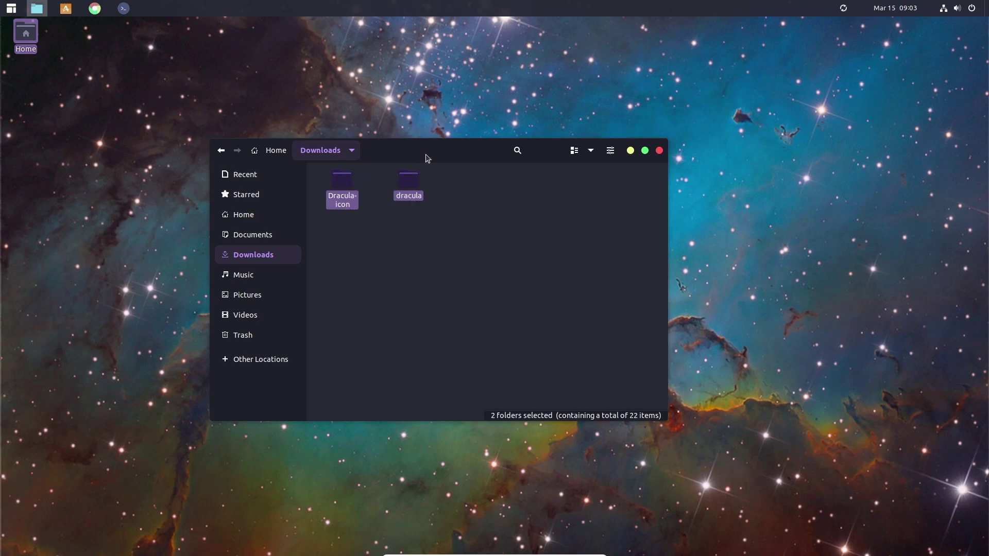
left_click_drag(379, 151, 407, 119)
left_click(457, 241)
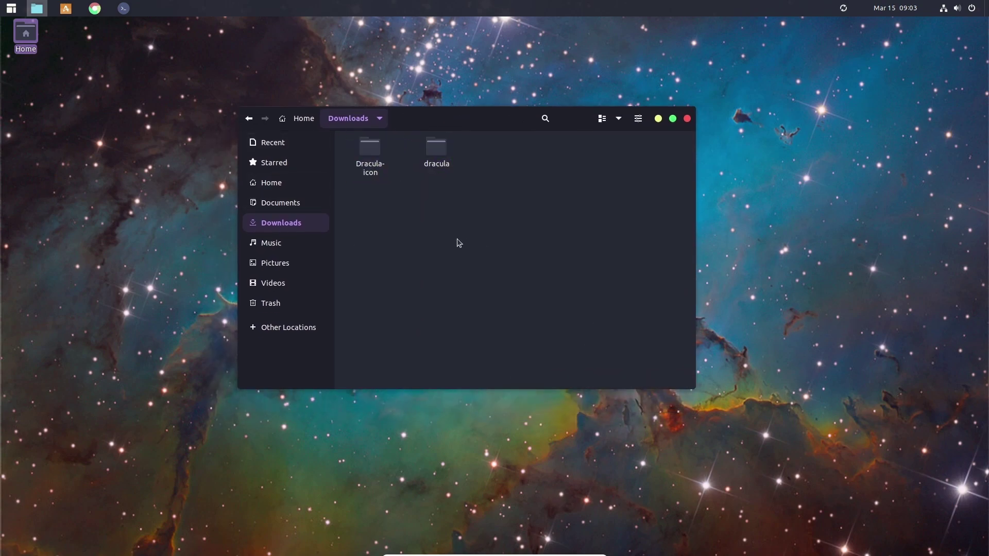